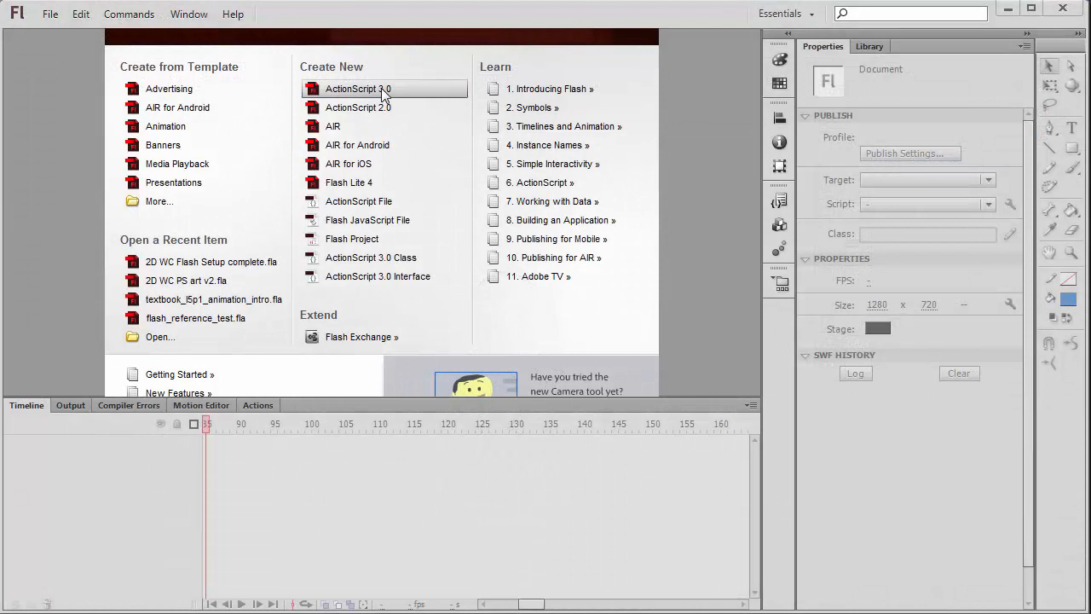
- Create a new ActionScript 3.0 document and set its stage size to 1280 x 720 px
{"action": "left_click", "coordinate": [384, 93]}
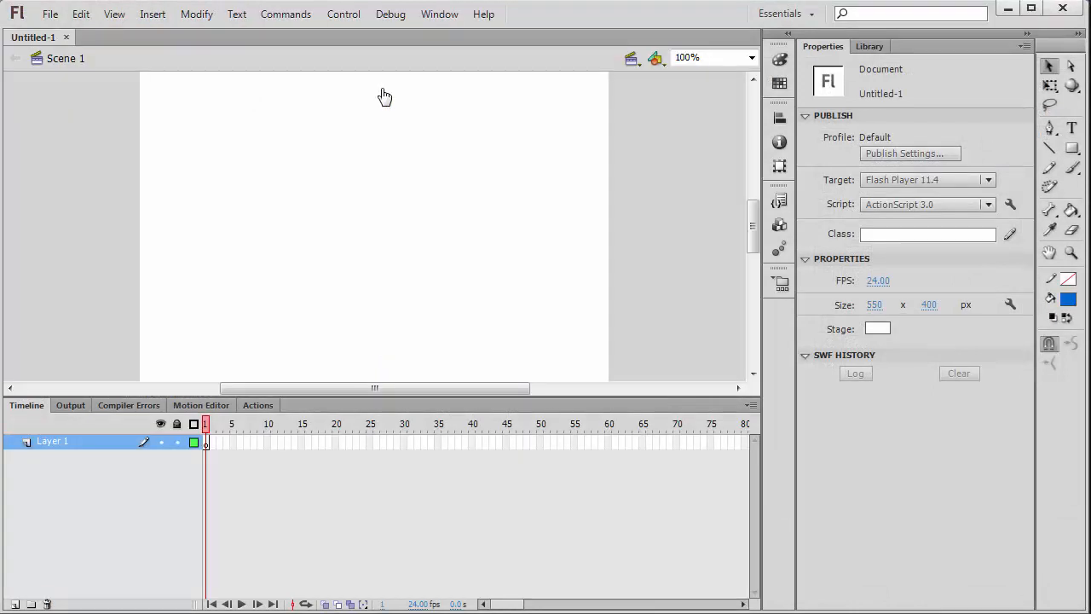
{"action": "left_click", "coordinate": [874, 306]}
{"action": "type", "text": "1280"}
{"action": "left_click", "coordinate": [929, 304]}
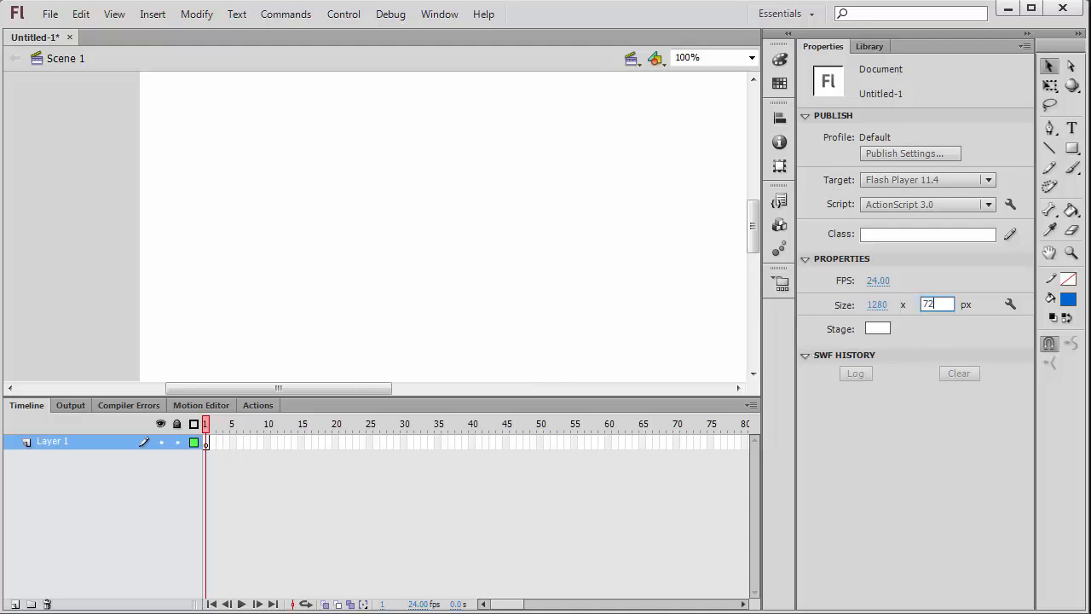
{"action": "type", "text": "720"}
- Set the document's frame rate to 30 fps and save the file as decker_ref_import_v1.fla
{"action": "left_click", "coordinate": [878, 281]}
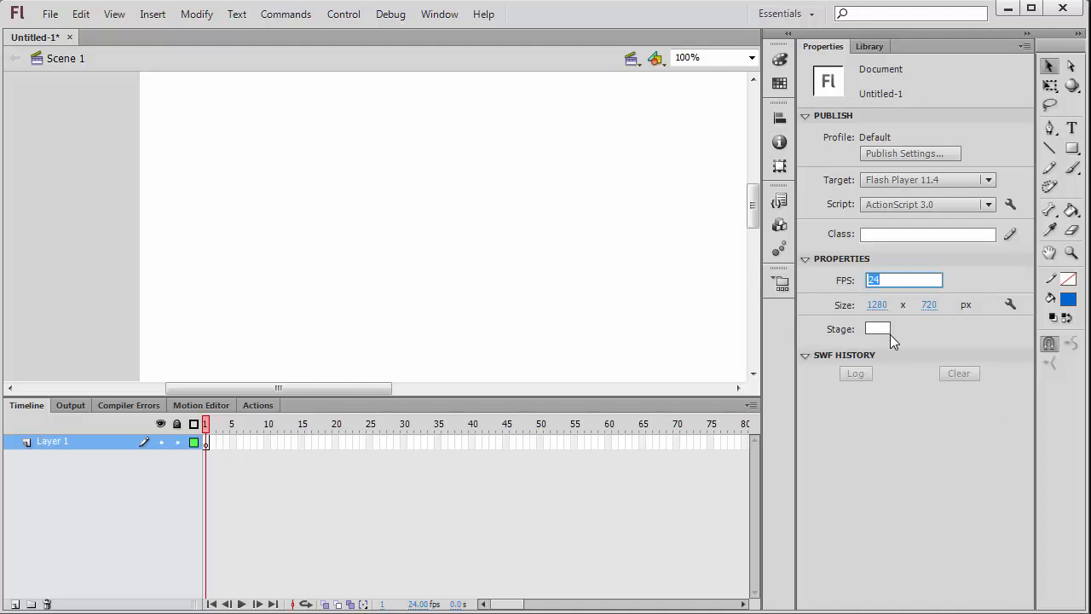
{"action": "type", "text": "30"}
{"action": "key", "text": "Return"}
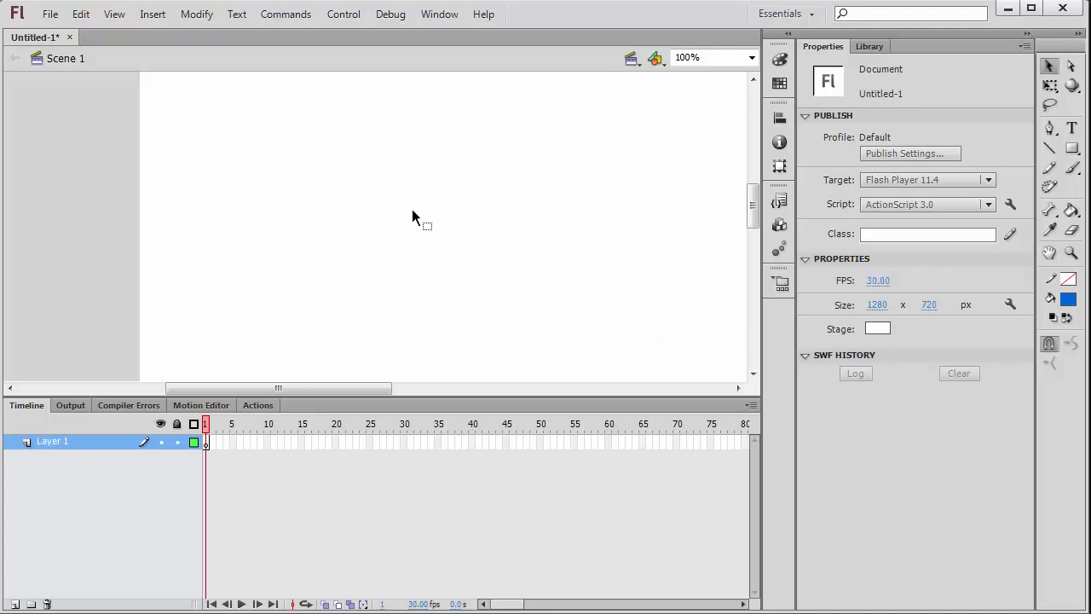
{"action": "key", "text": "ctrl+s"}
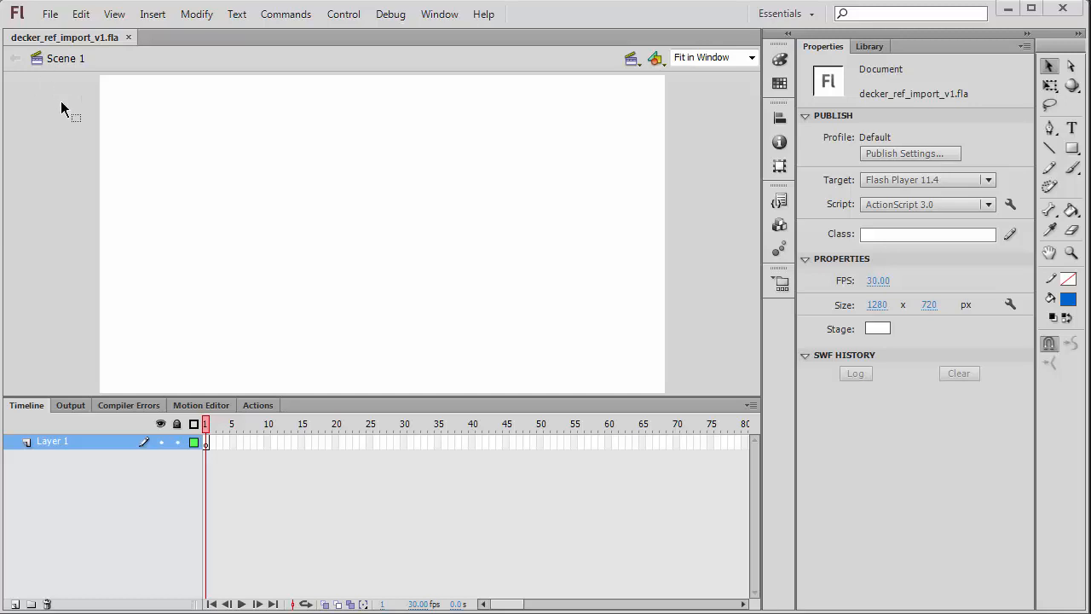
- Create a new Graphic symbol named gr_walk_cycle
{"action": "left_click", "coordinate": [154, 16]}
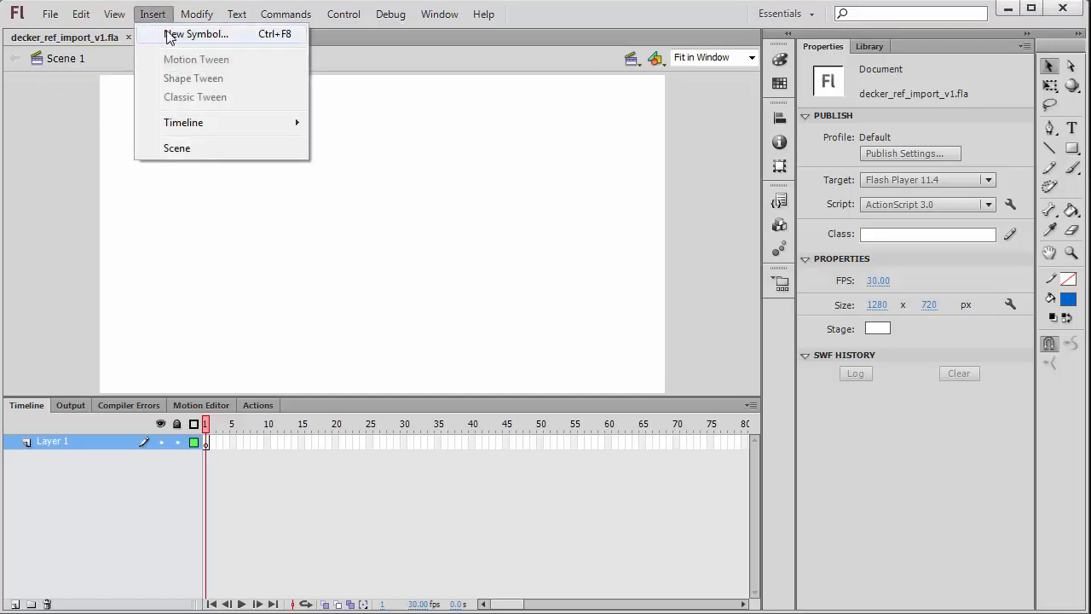
{"action": "left_click", "coordinate": [171, 35]}
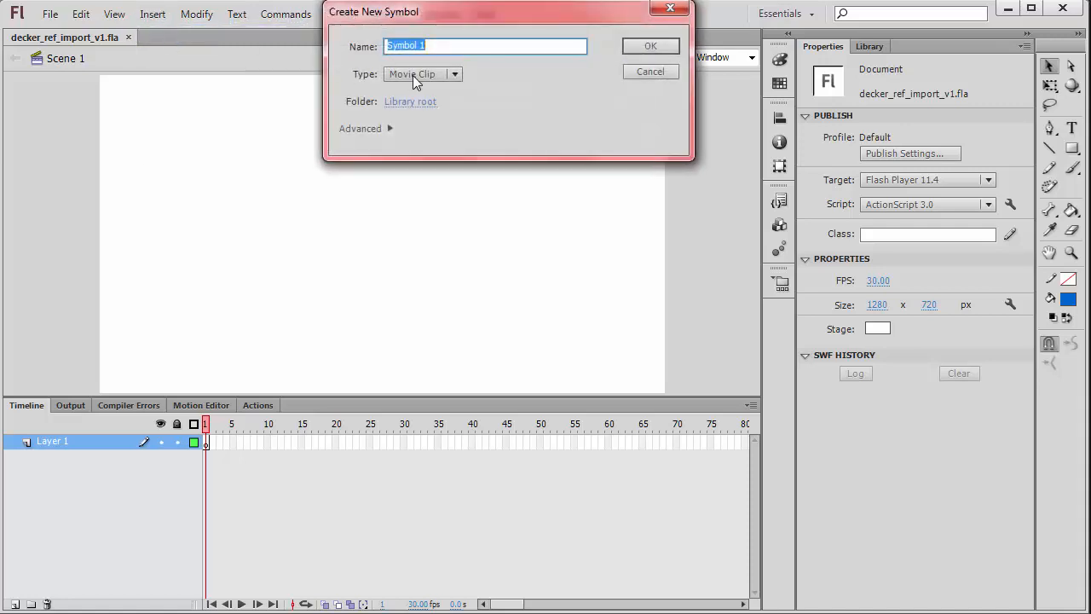
{"action": "left_click", "coordinate": [413, 75]}
{"action": "left_click", "coordinate": [424, 129]}
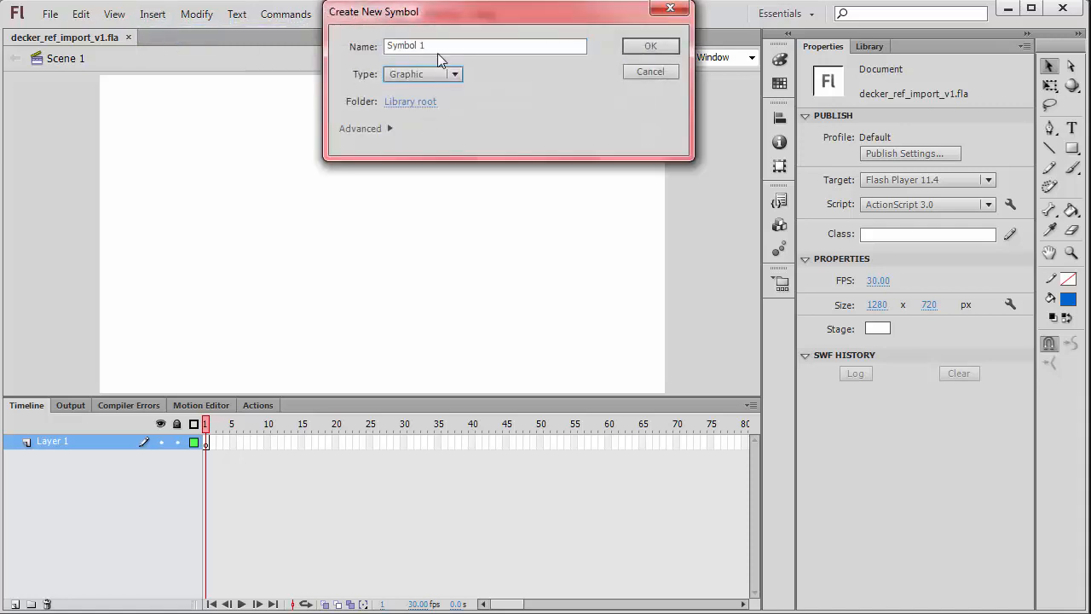
{"action": "left_click_drag", "start_coordinate": [434, 45], "coordinate": [364, 46]}
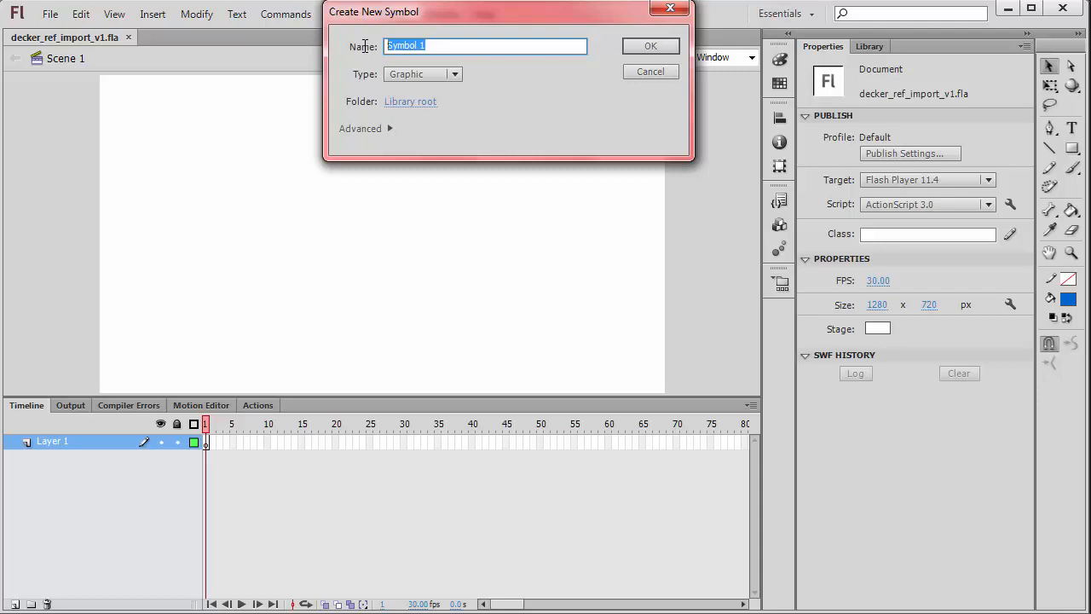
{"action": "type", "text": "gr_walk_cycle"}
{"action": "left_click", "coordinate": [650, 47]}
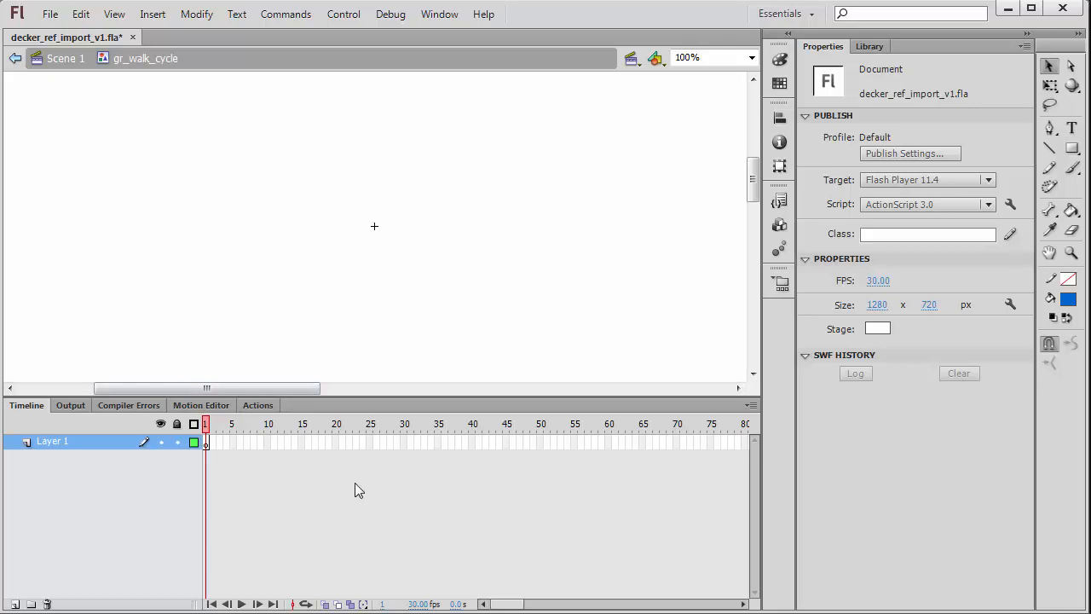
- Show the library and choose decker_walk_cycle_ref_complete.psd for import to the stage inside the gr_walk_cycle symbol
{"action": "key", "text": "ctrl+l"}
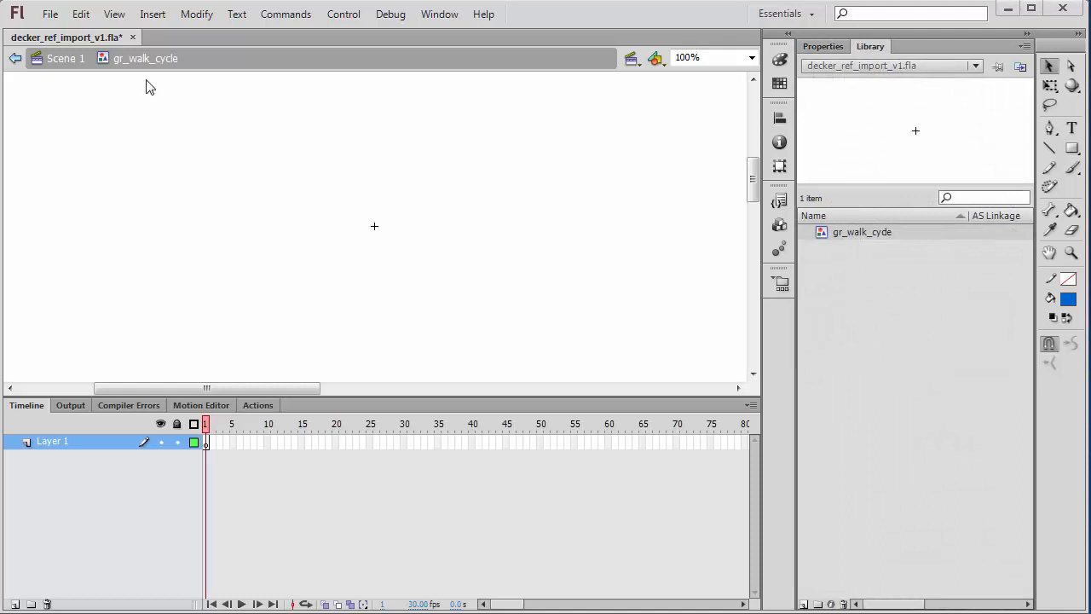
{"action": "left_click", "coordinate": [51, 15]}
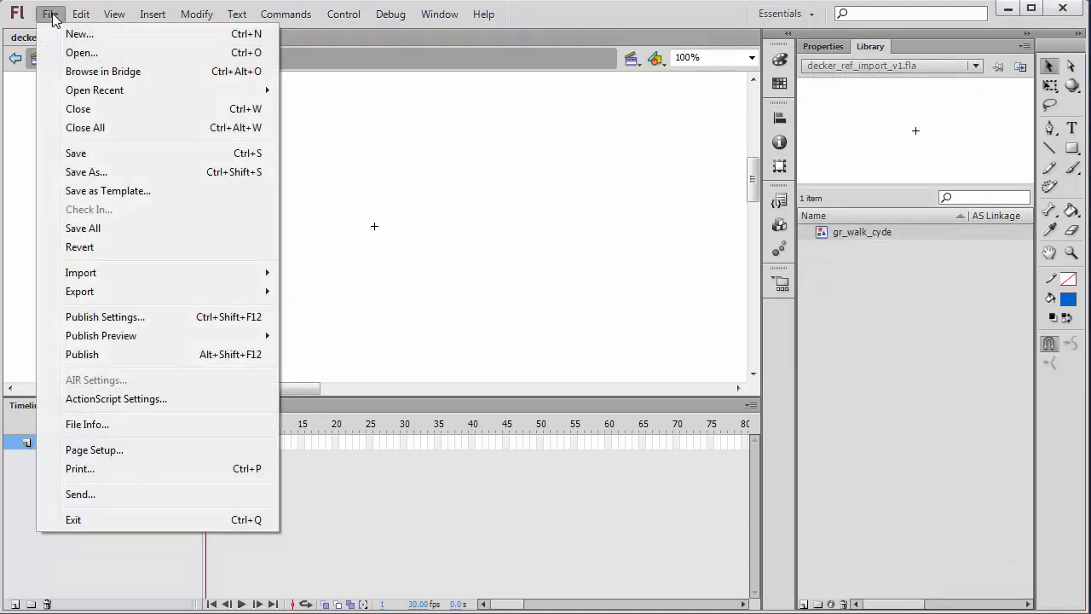
{"action": "mouse_move", "coordinate": [111, 275]}
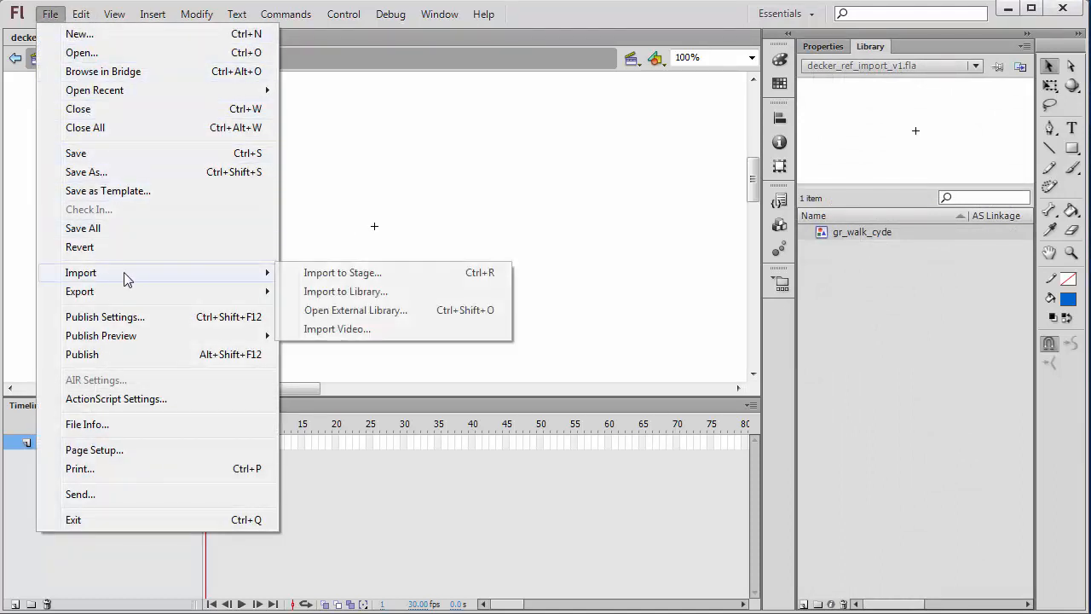
{"action": "left_click", "coordinate": [338, 275]}
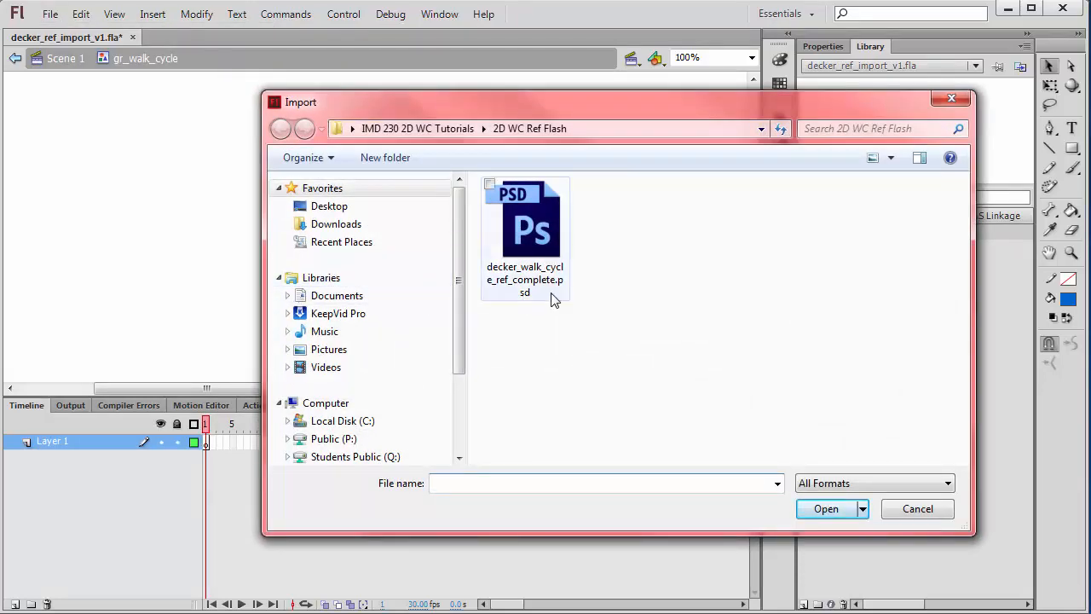
{"action": "left_click", "coordinate": [524, 232]}
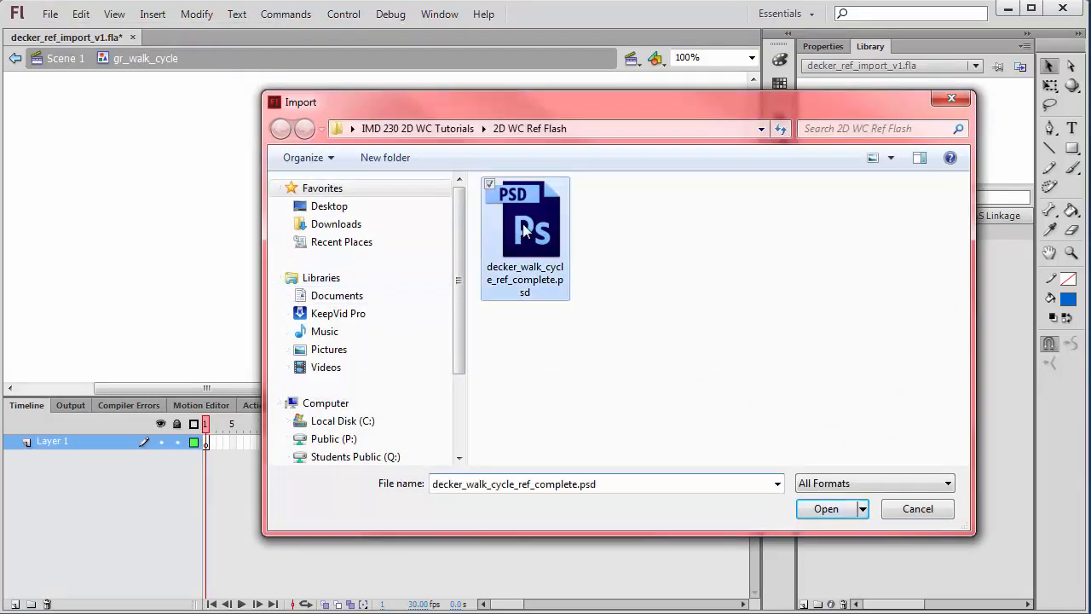
{"action": "left_click", "coordinate": [827, 509]}
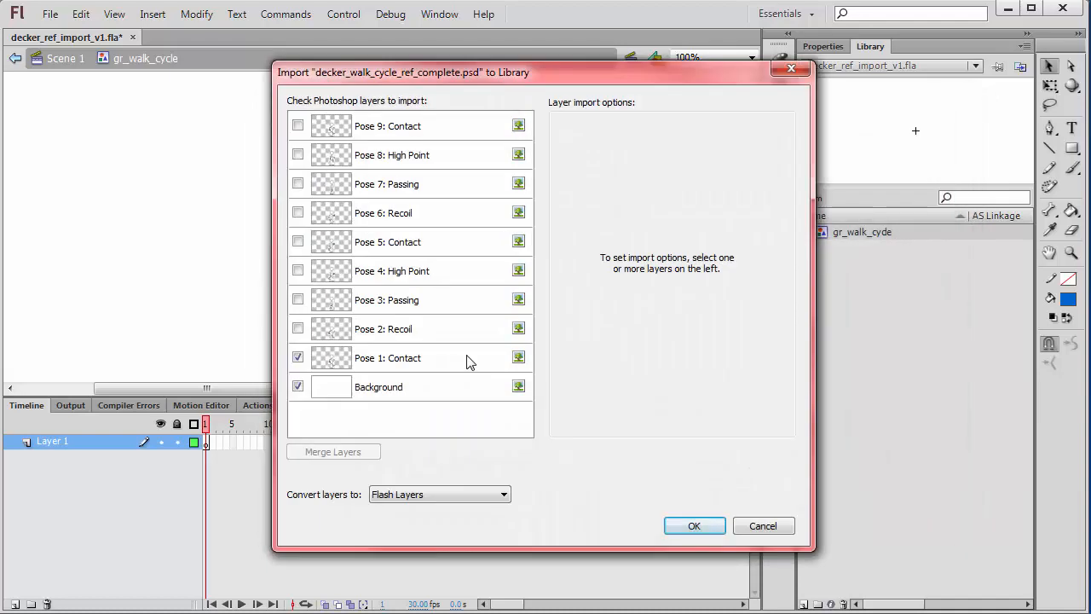
- Import all nine Pose layers of the Photoshop file without the Background layer, converting them to Flash Layers
{"action": "left_click", "coordinate": [297, 126]}
{"action": "left_click", "coordinate": [297, 154]}
{"action": "left_click", "coordinate": [298, 183]}
{"action": "left_click", "coordinate": [298, 213]}
{"action": "left_click", "coordinate": [298, 242]}
{"action": "left_click", "coordinate": [297, 270]}
{"action": "left_click", "coordinate": [298, 299]}
{"action": "left_click", "coordinate": [298, 329]}
{"action": "left_click", "coordinate": [297, 386]}
{"action": "left_click", "coordinate": [414, 501]}
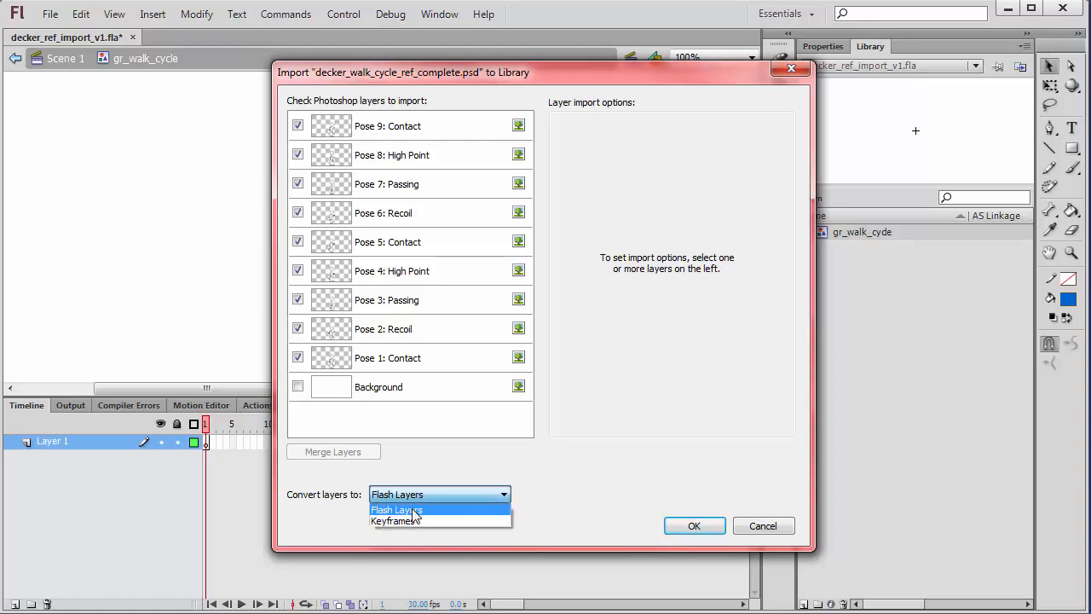
{"action": "left_click", "coordinate": [414, 512]}
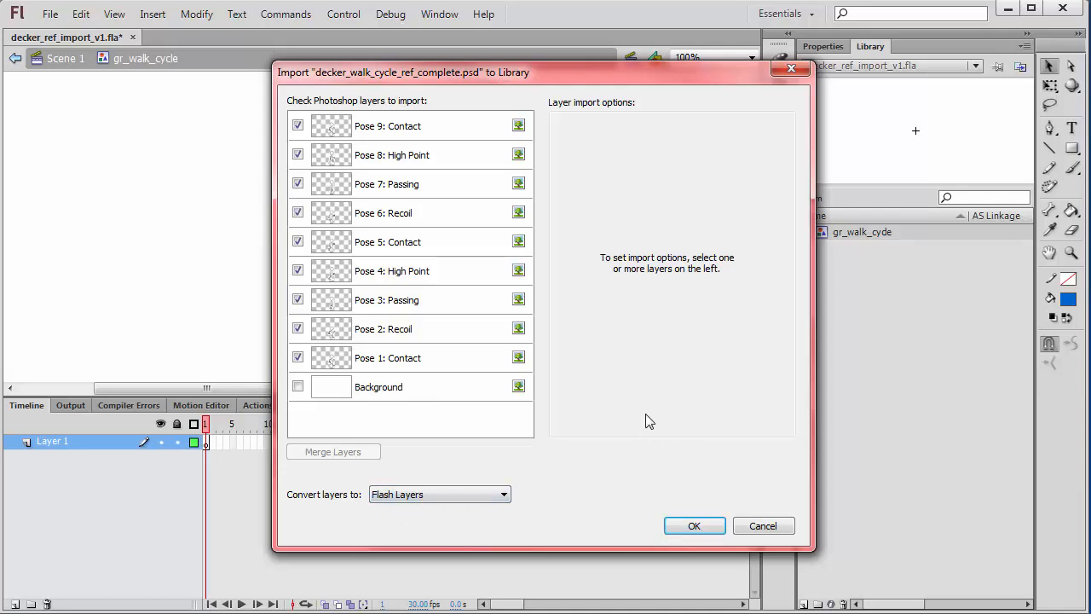
{"action": "left_click", "coordinate": [695, 527]}
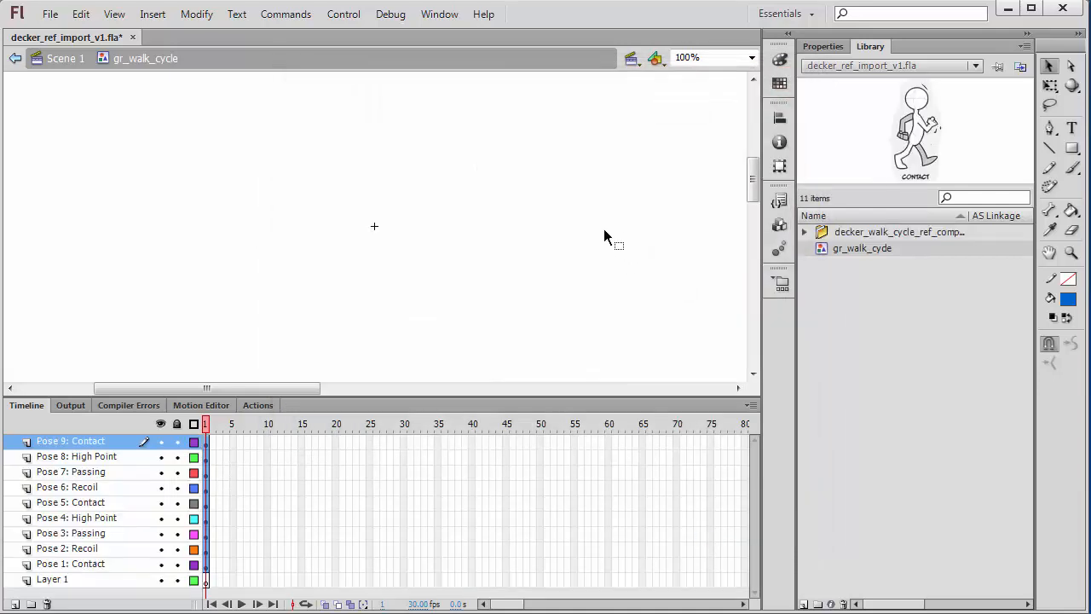
- Move the Pose 2: Recoil keyframe to frame 5 of the Pose 1: Contact layer
{"action": "key", "text": "ctrl+minus"}
{"action": "key", "text": "ctrl+minus"}
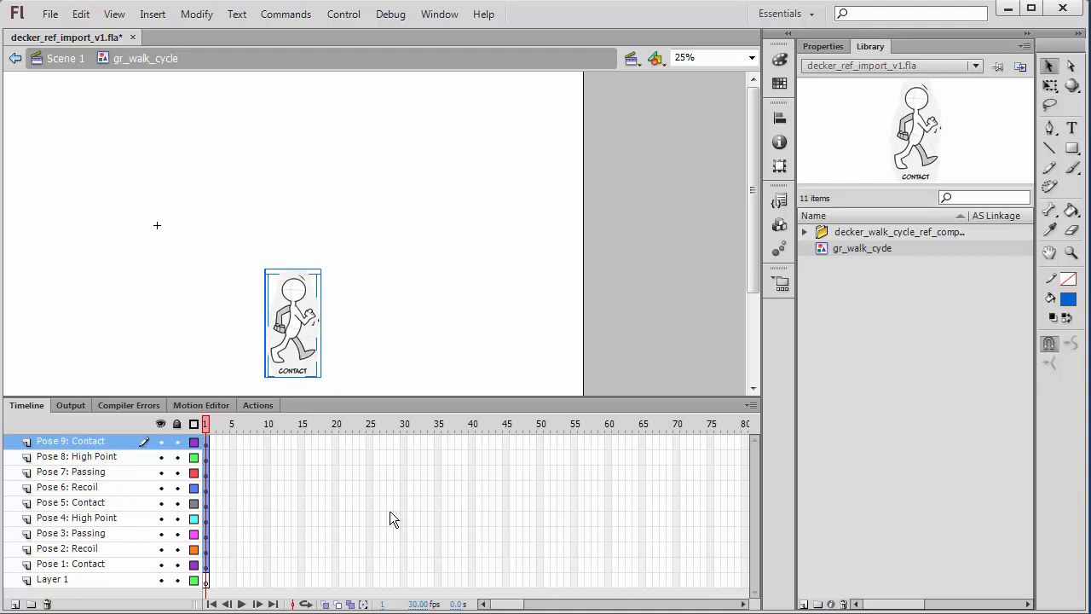
{"action": "key", "text": "ctrl+equal"}
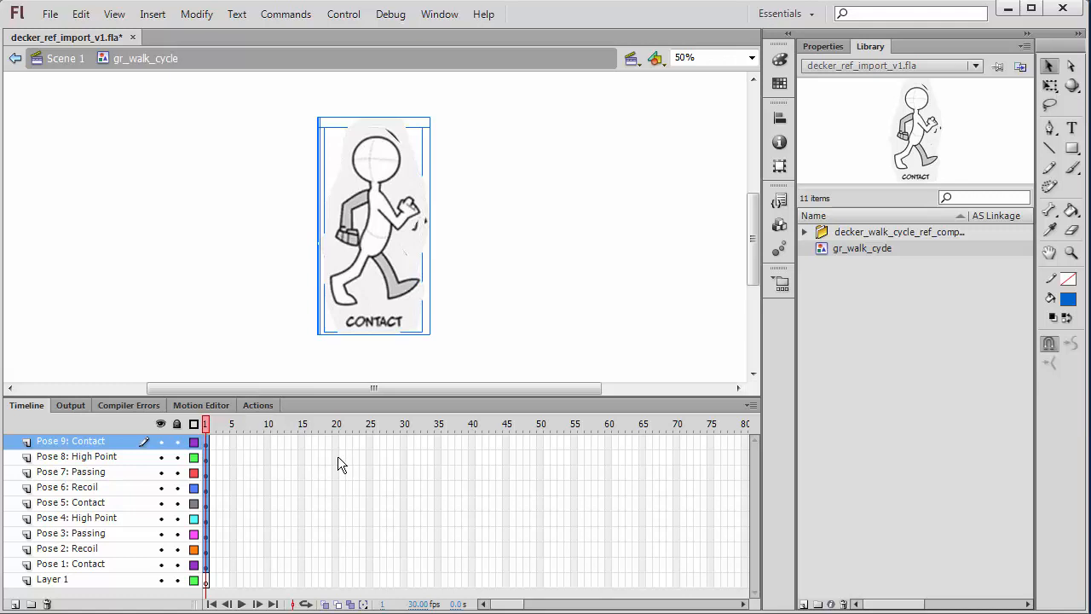
{"action": "left_click", "coordinate": [260, 551]}
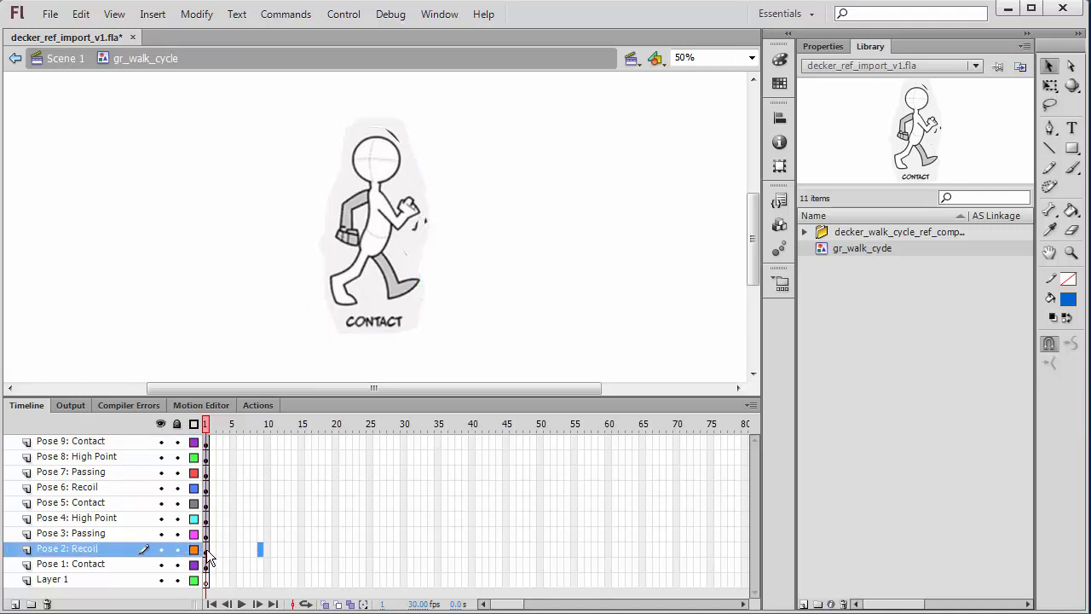
{"action": "left_click", "coordinate": [205, 553]}
{"action": "left_click", "coordinate": [254, 551]}
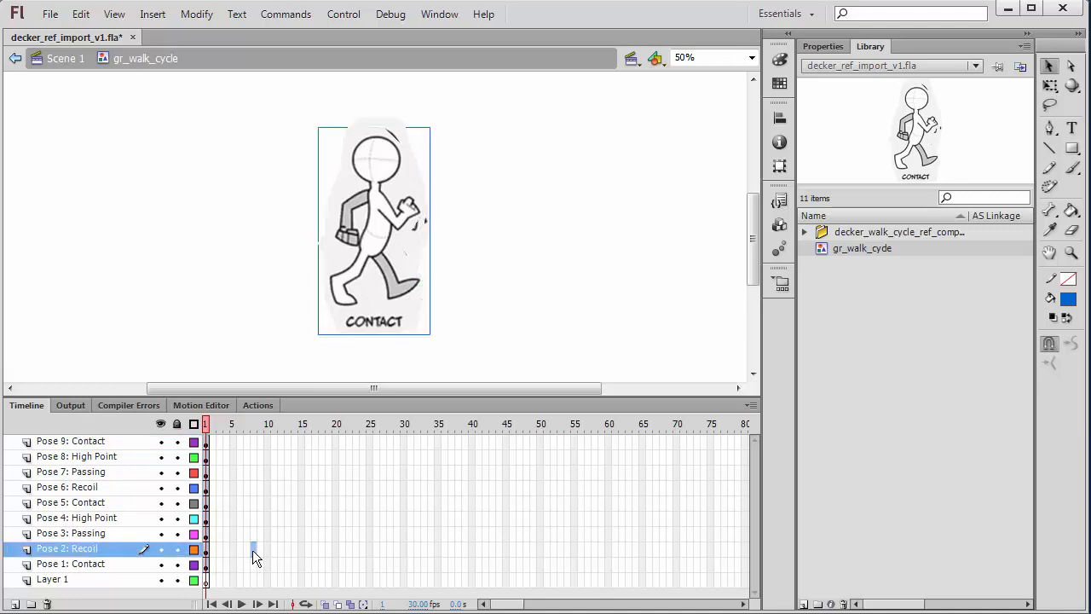
{"action": "left_click", "coordinate": [205, 550]}
{"action": "left_click_drag", "start_coordinate": [237, 573], "coordinate": [237, 568]}
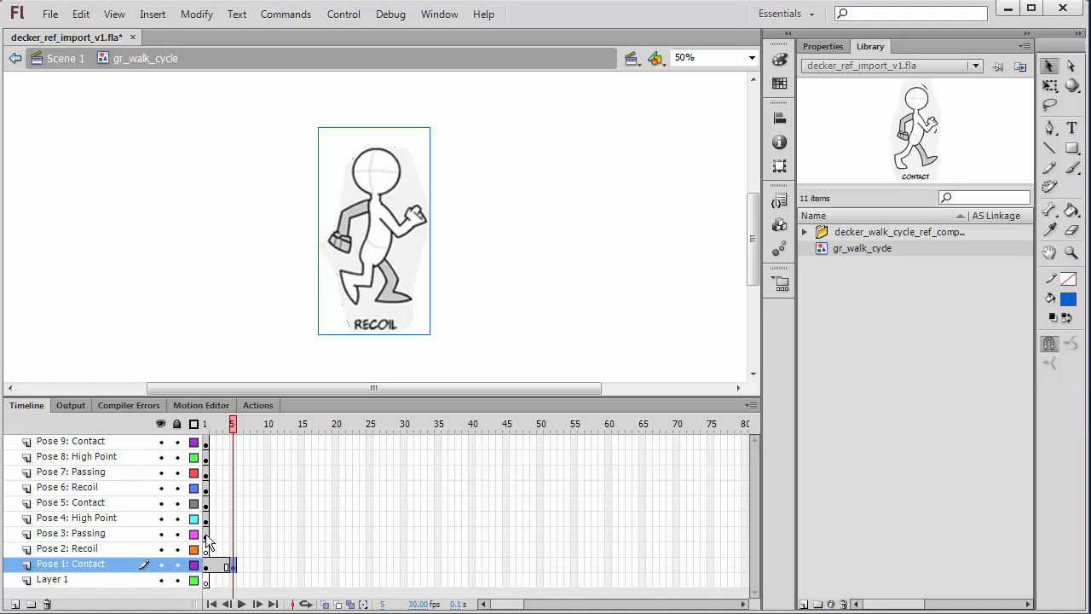
- Move the Pose 3: Passing and Pose 4: High Point keyframes to frames 10 and 15 of the Pose 1: Contact layer
{"action": "left_click", "coordinate": [205, 535]}
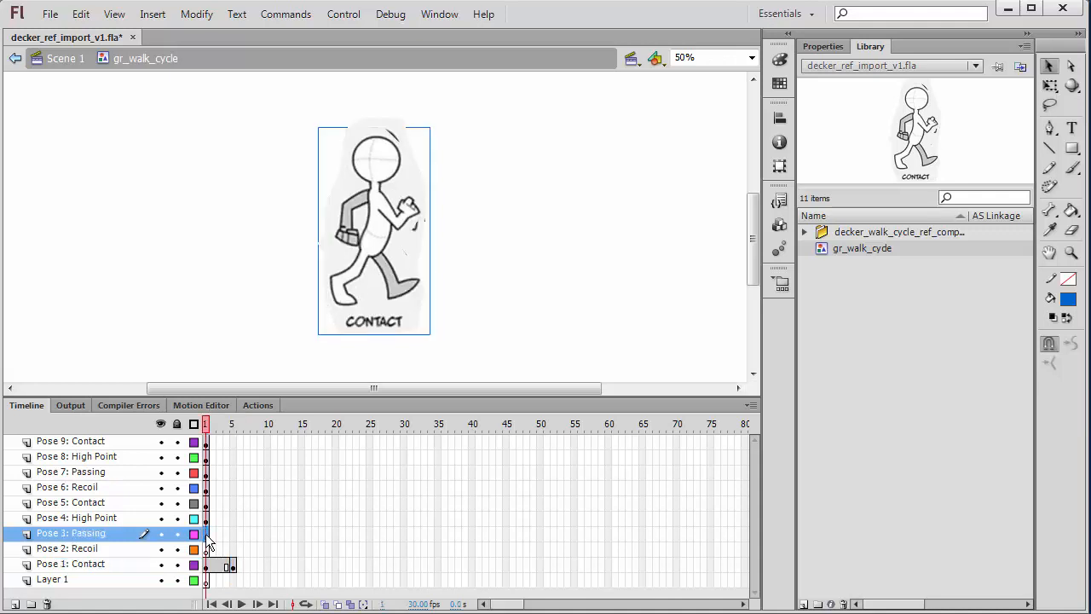
{"action": "left_click_drag", "start_coordinate": [268, 560], "coordinate": [268, 560]}
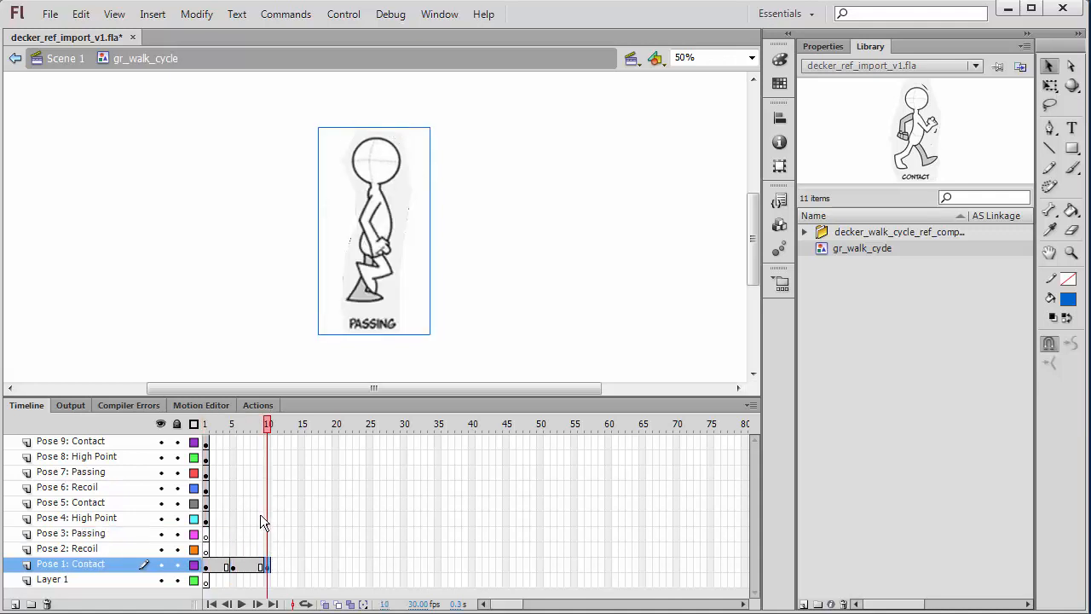
{"action": "left_click", "coordinate": [206, 518]}
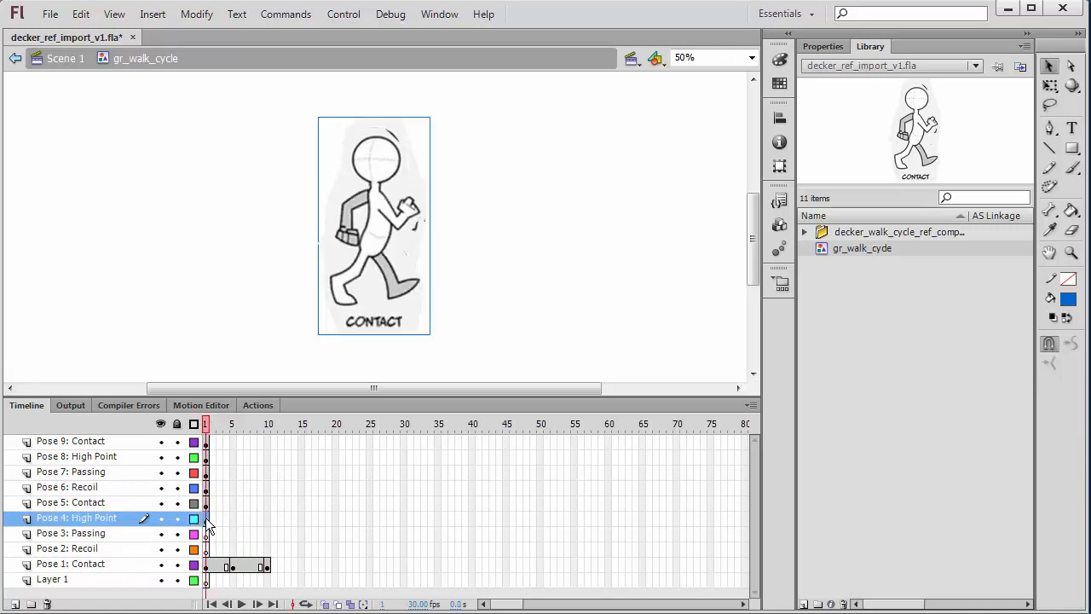
{"action": "left_click", "coordinate": [300, 564]}
{"action": "key", "text": "F6"}
- Move the Pose 5: Contact keyframe to frame 20 of the Pose 1: Contact layer
{"action": "left_click_drag", "start_coordinate": [207, 510], "coordinate": [331, 537]}
{"action": "left_click", "coordinate": [255, 514]}
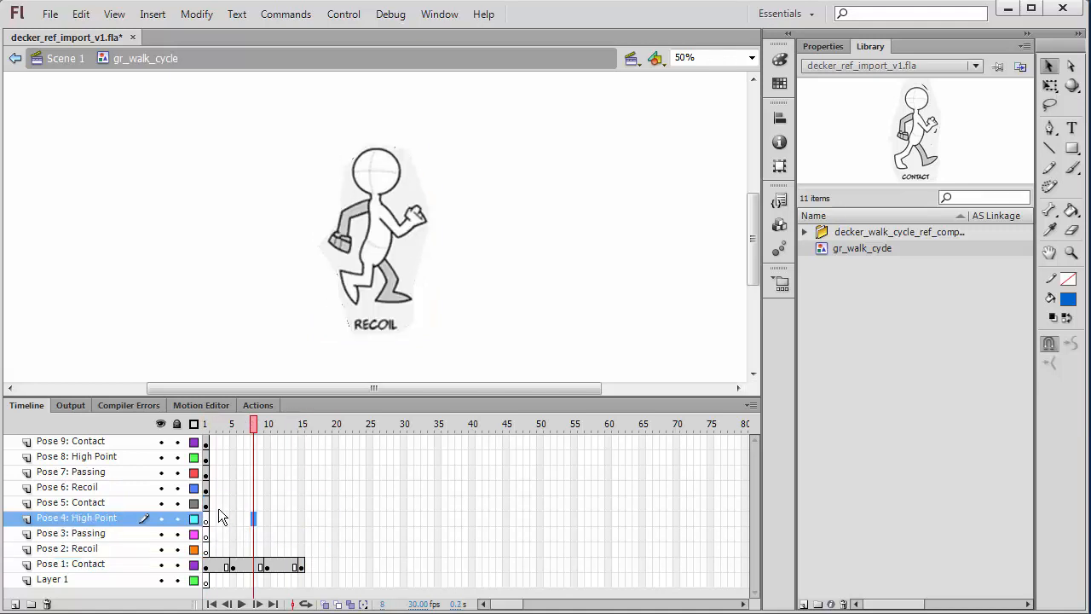
{"action": "left_click_drag", "start_coordinate": [206, 503], "coordinate": [310, 544]}
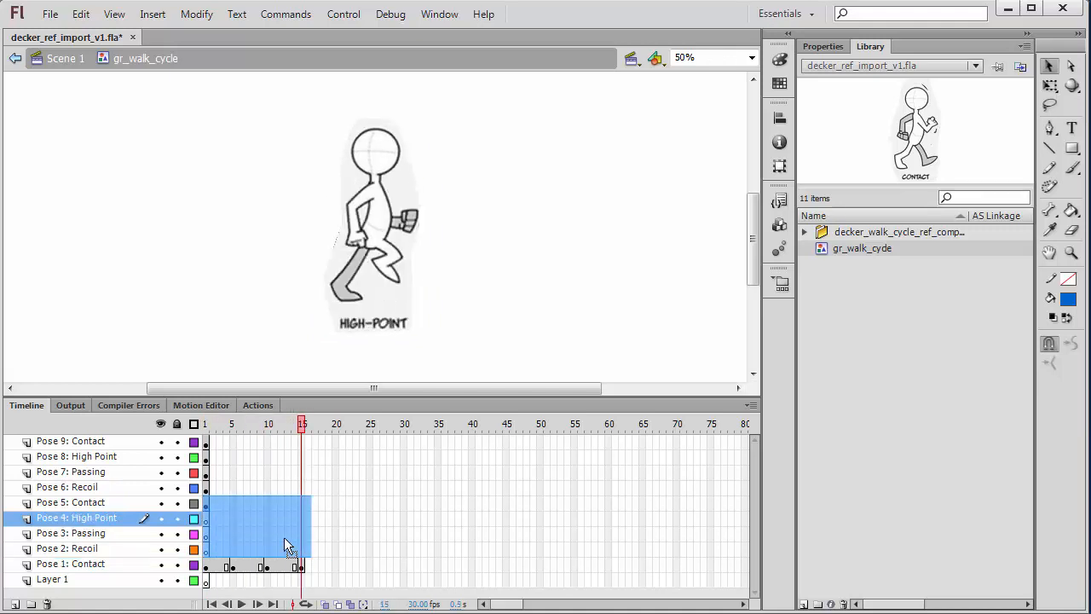
{"action": "left_click", "coordinate": [247, 533]}
{"action": "left_click", "coordinate": [207, 506]}
{"action": "left_click_drag", "start_coordinate": [208, 511], "coordinate": [336, 564]}
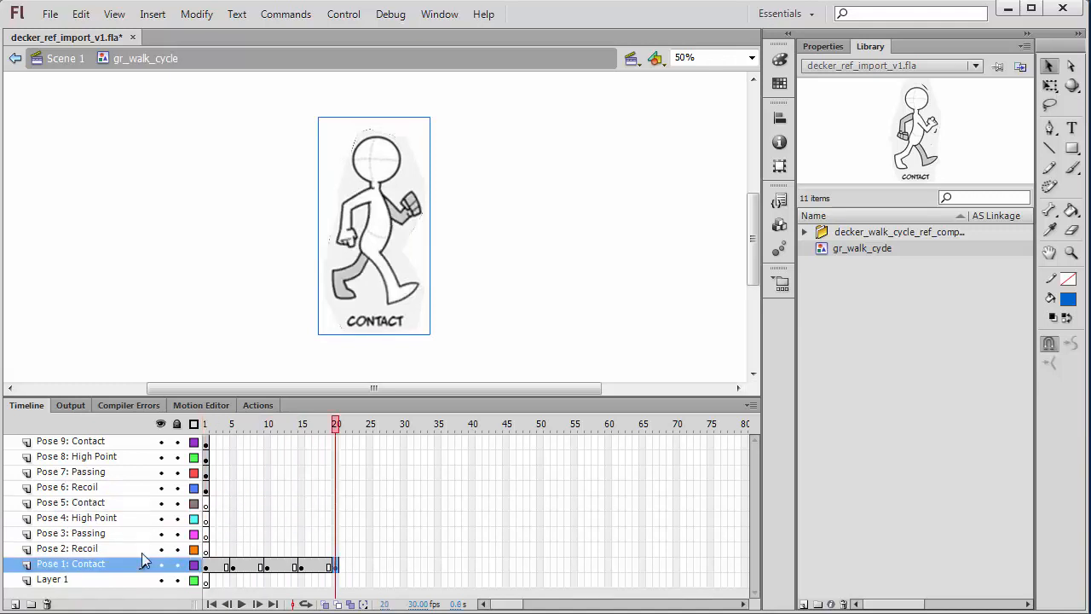
- Move the Pose 6: Recoil and Pose 7: Passing keyframes to frames 25 and 30 of the Pose 1: Contact layer
{"action": "left_click", "coordinate": [207, 489]}
{"action": "left_click_drag", "start_coordinate": [207, 490], "coordinate": [287, 500]}
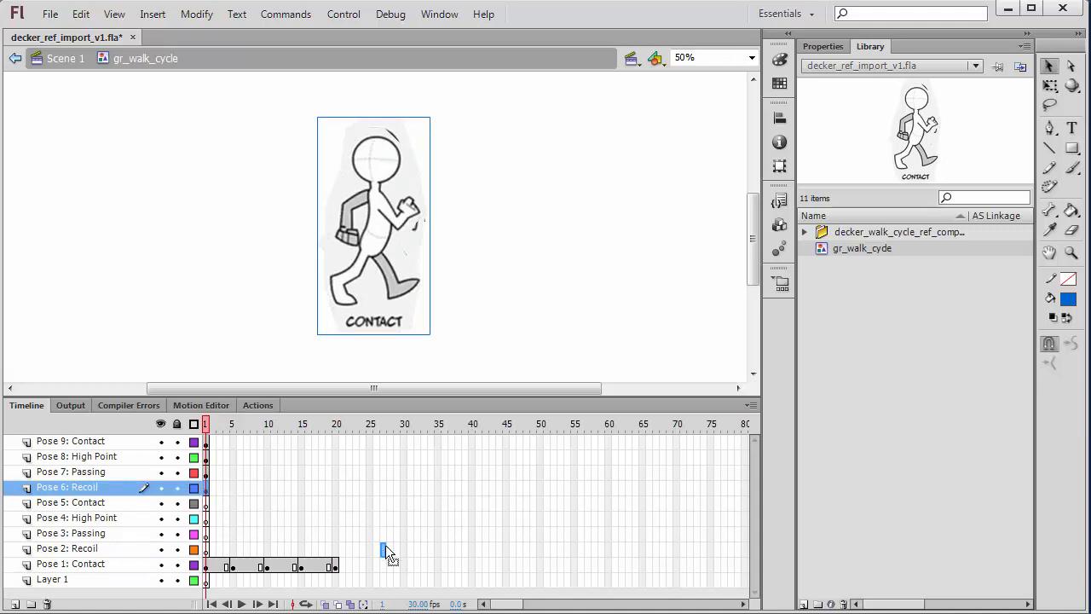
{"action": "left_click_drag", "start_coordinate": [372, 561], "coordinate": [372, 563]}
{"action": "left_click", "coordinate": [207, 473]}
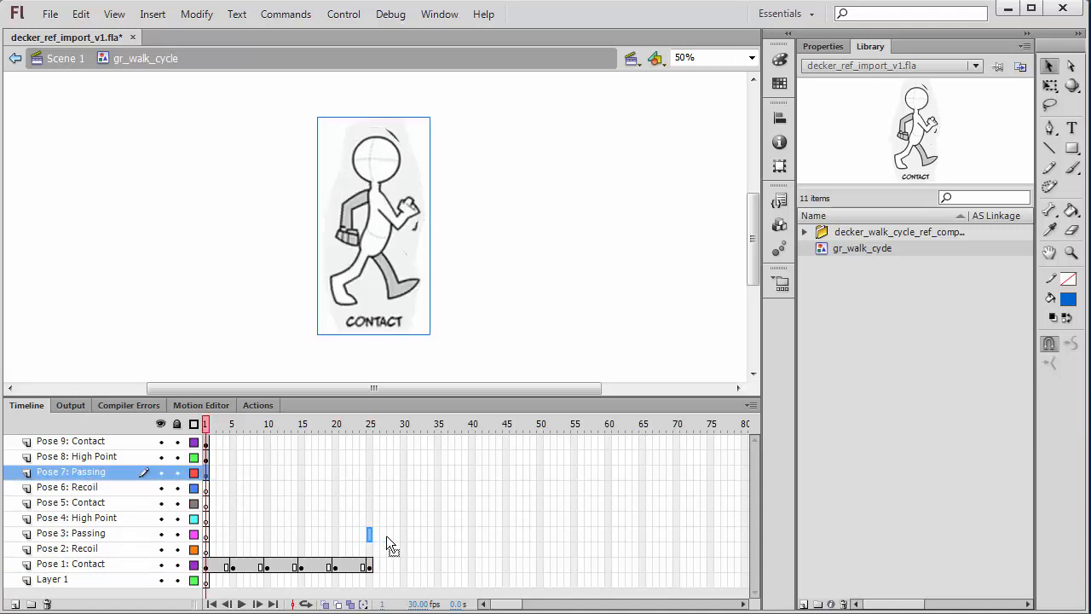
{"action": "left_click_drag", "start_coordinate": [404, 565], "coordinate": [404, 566]}
- Move the Pose 8: High Point and Pose 9: Contact keyframes to frames 35 and 40 of the Pose 1: Contact layer
{"action": "left_click", "coordinate": [206, 459]}
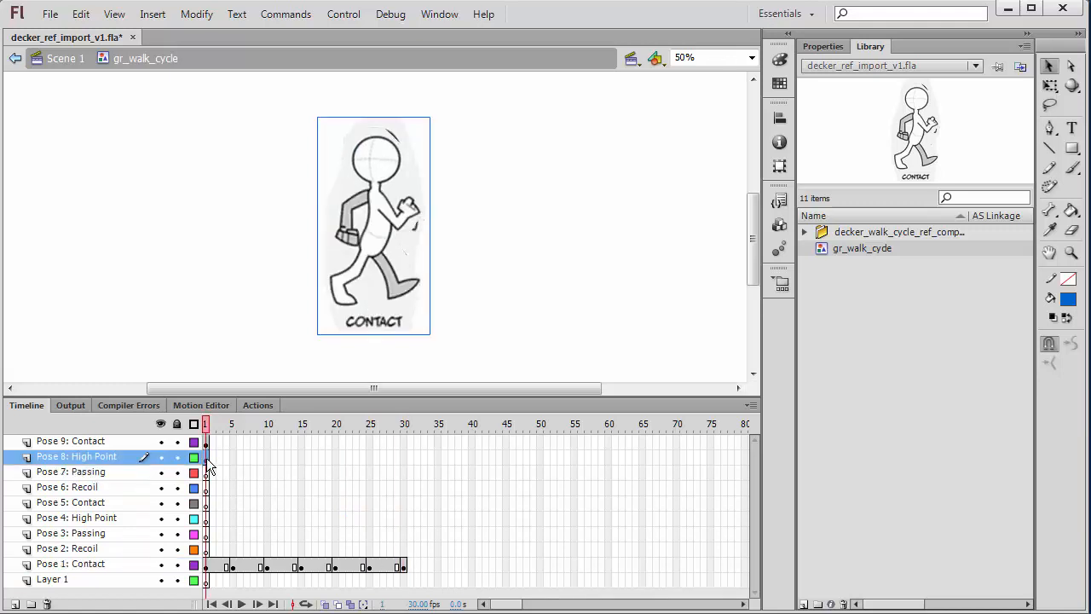
{"action": "left_click_drag", "start_coordinate": [204, 457], "coordinate": [440, 522]}
{"action": "left_click_drag", "start_coordinate": [439, 562], "coordinate": [439, 564]}
{"action": "left_click", "coordinate": [206, 443]}
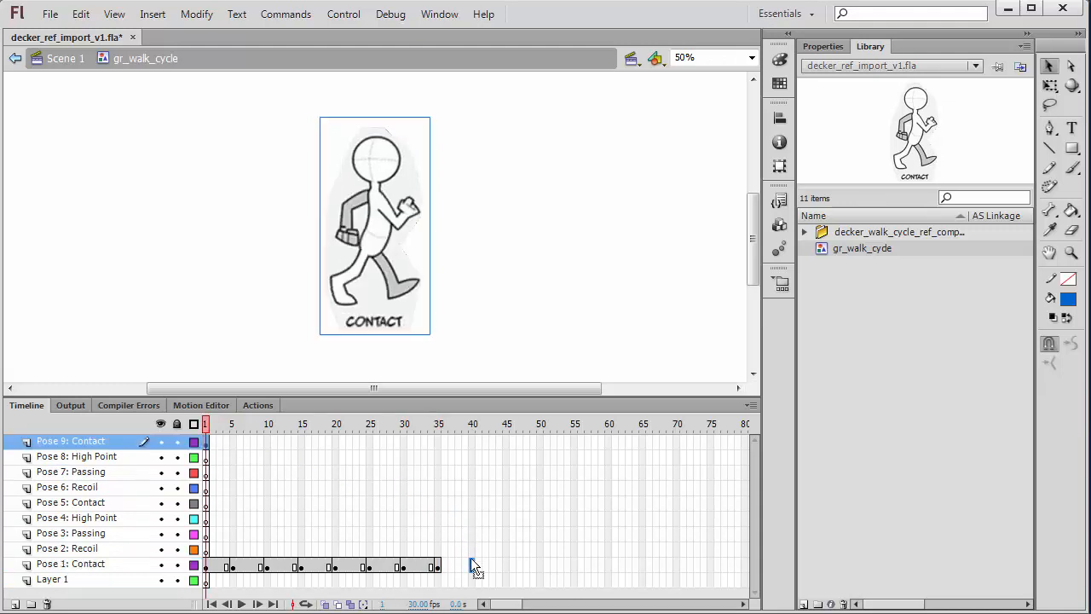
{"action": "left_click_drag", "start_coordinate": [471, 563], "coordinate": [471, 564]}
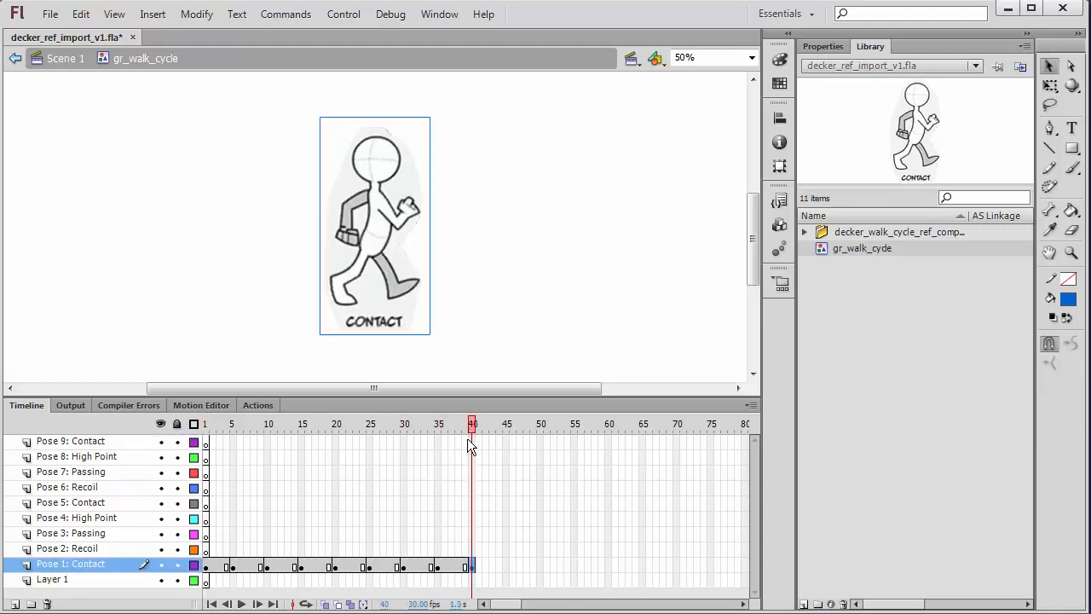
- Rename the Pose 1: Contact layer as WC Guide
{"action": "left_click", "coordinate": [69, 568]}
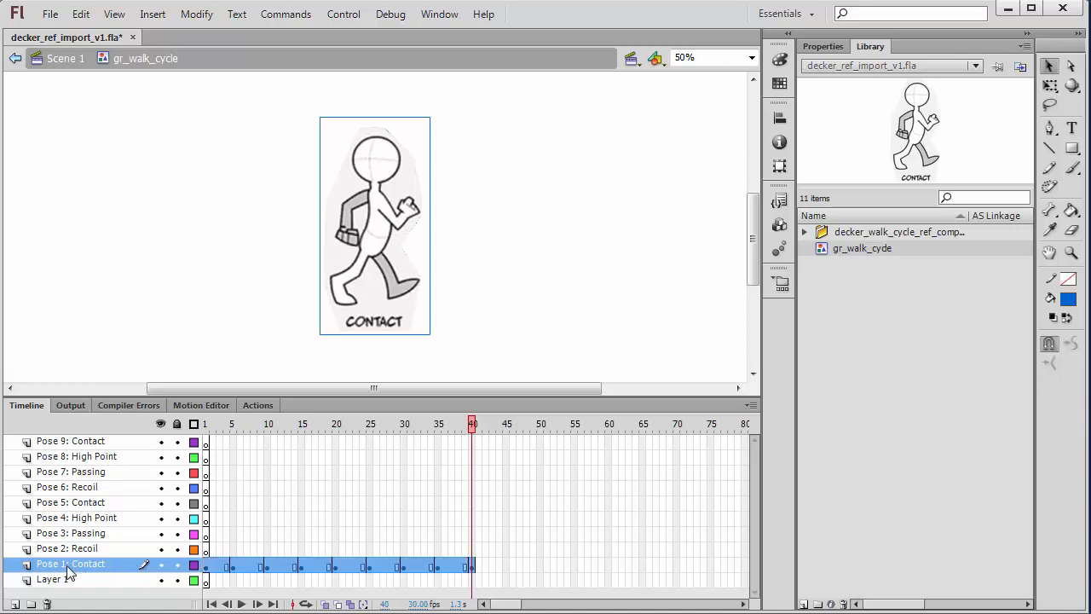
{"action": "double_click", "coordinate": [69, 567]}
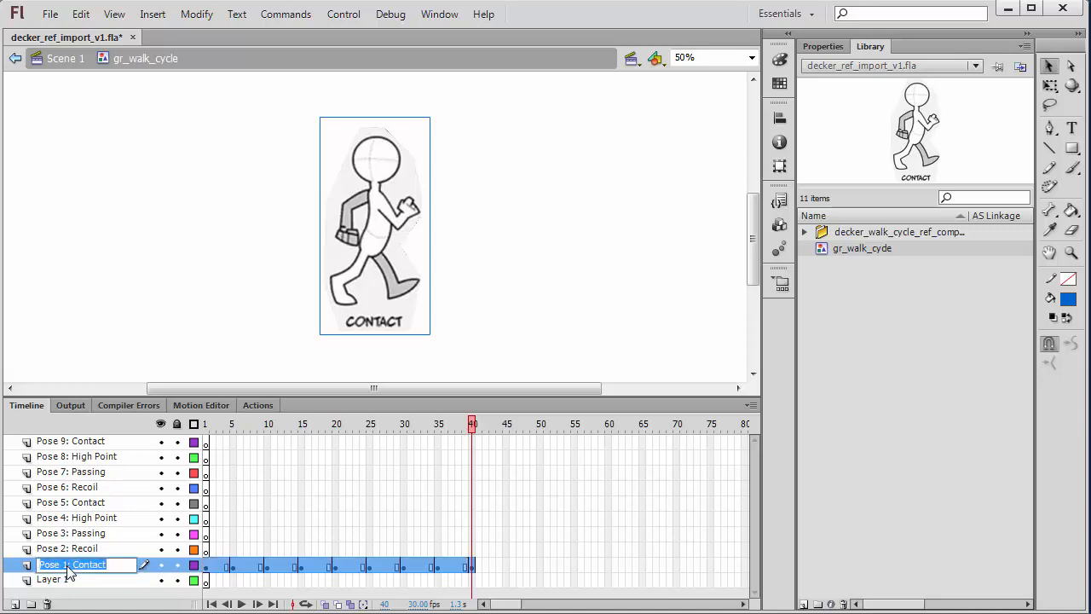
{"action": "type", "text": "WC"}
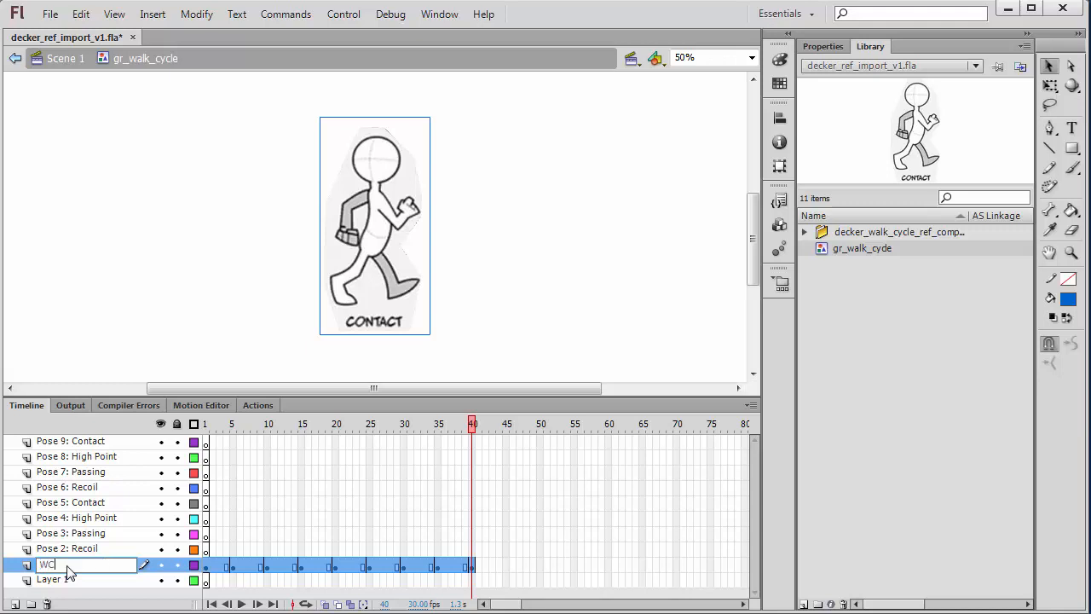
{"action": "type", "text": " Guide"}
- Delete the emptied layers from Pose 2: Recoil through Pose 9: Contact
{"action": "left_click", "coordinate": [71, 445]}
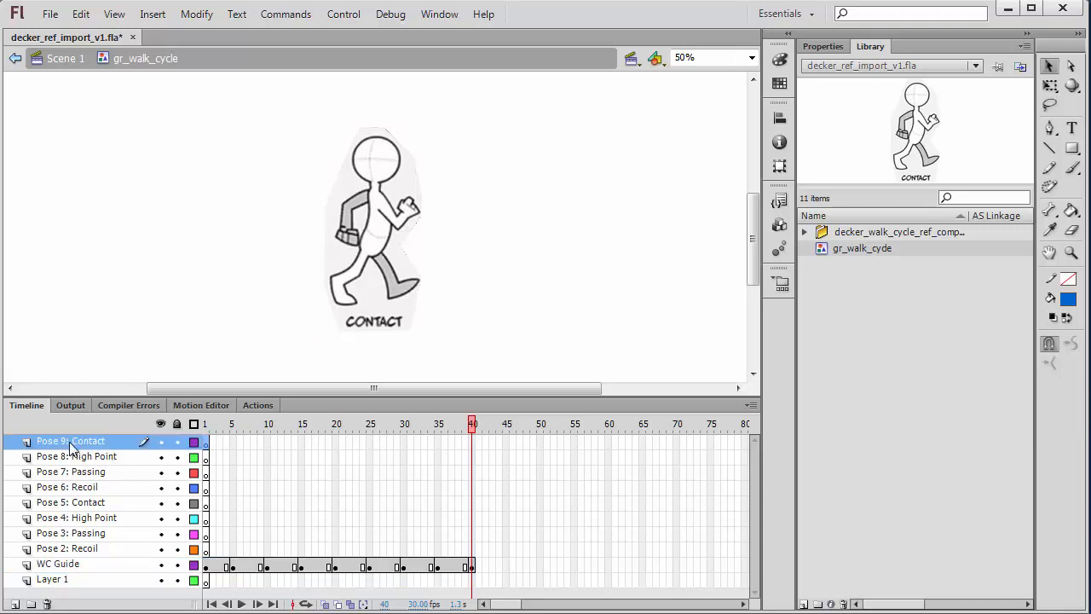
{"action": "left_click", "coordinate": [75, 550], "text": "shift"}
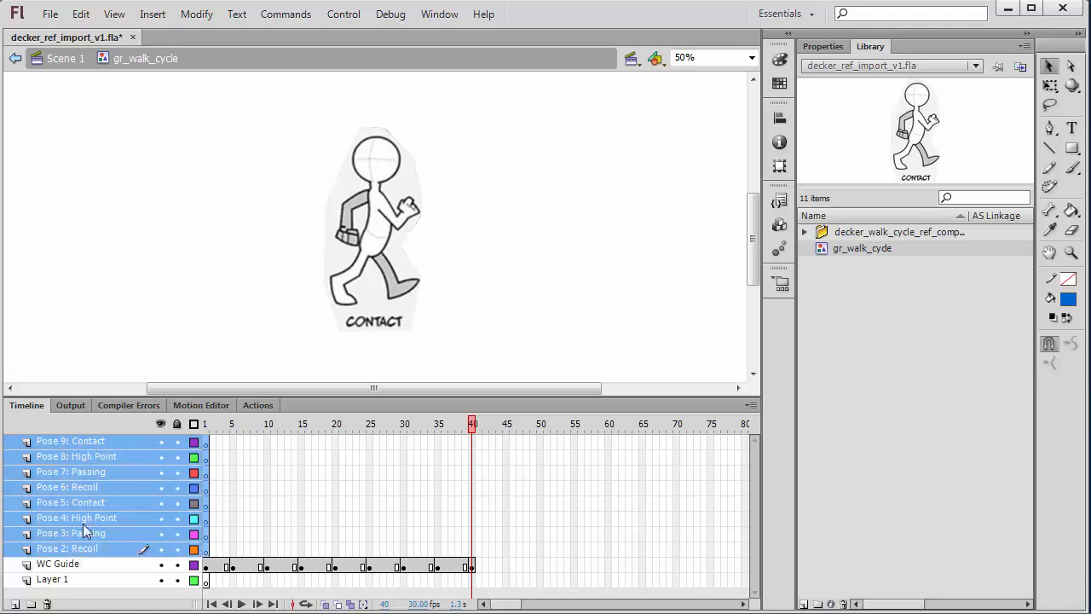
{"action": "left_click", "coordinate": [47, 605]}
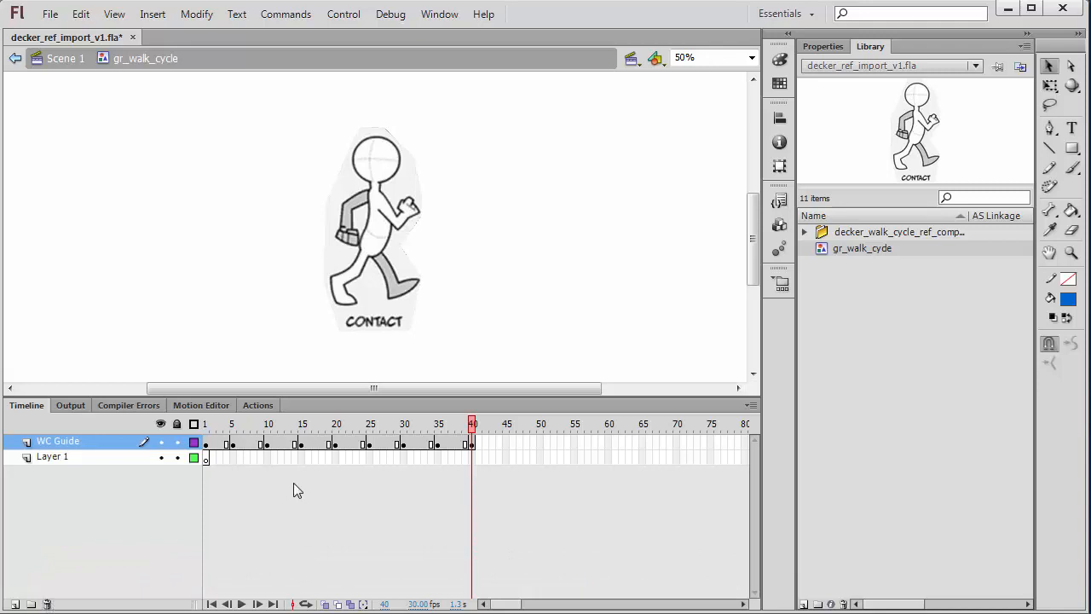
- Show the rulers and, at frame 1, place a vertical guide through the contact pose's centre and horizontal guides at its feet and head top
{"action": "left_click_drag", "start_coordinate": [471, 427], "coordinate": [206, 443]}
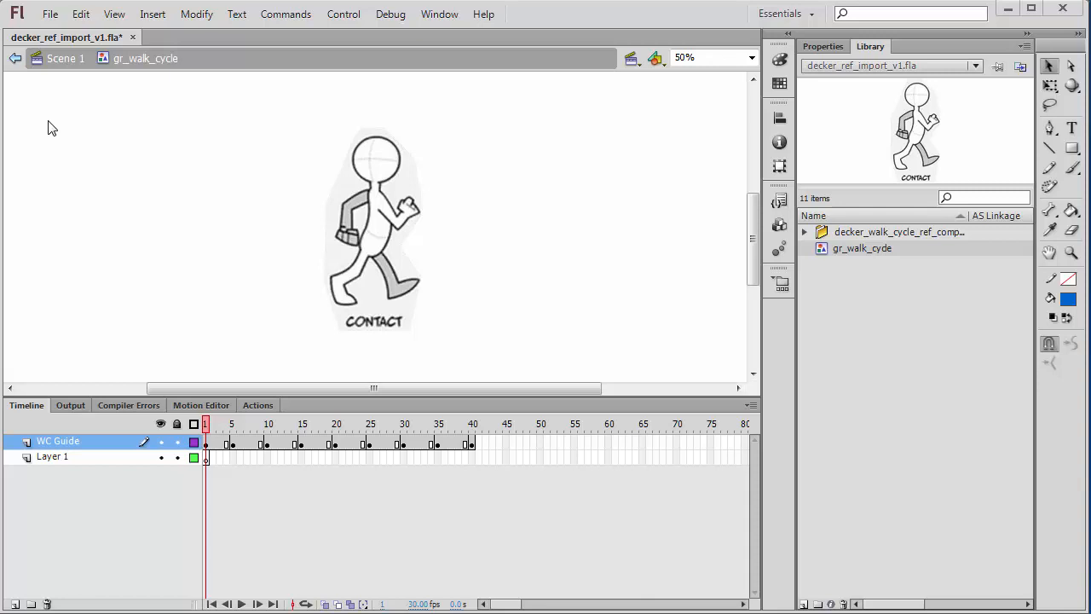
{"action": "left_click", "coordinate": [120, 15]}
{"action": "left_click", "coordinate": [160, 167]}
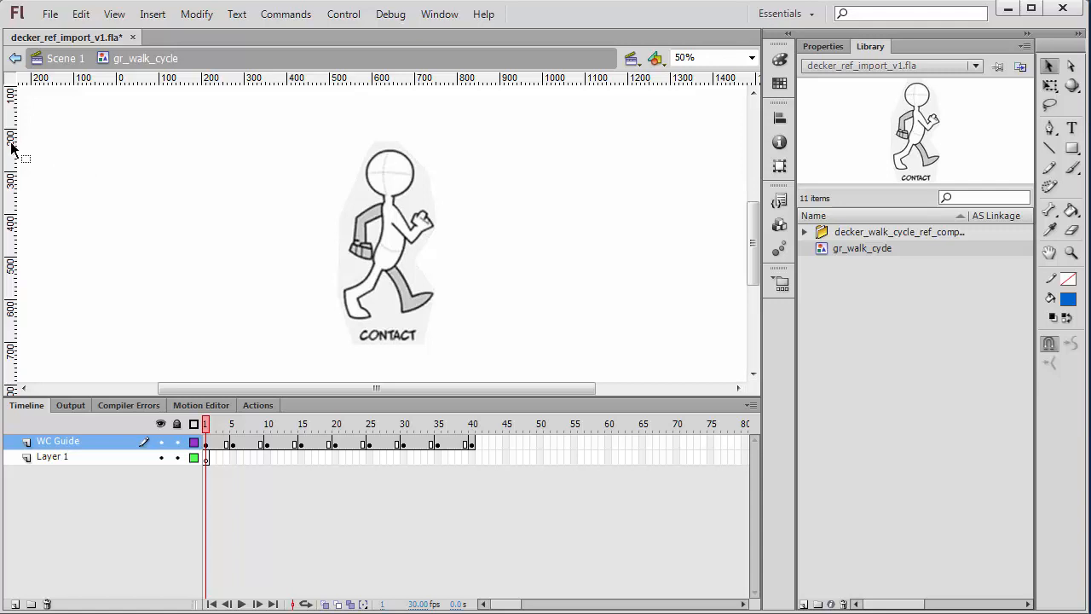
{"action": "left_click_drag", "start_coordinate": [11, 149], "coordinate": [389, 219]}
{"action": "left_click_drag", "start_coordinate": [273, 83], "coordinate": [264, 319]}
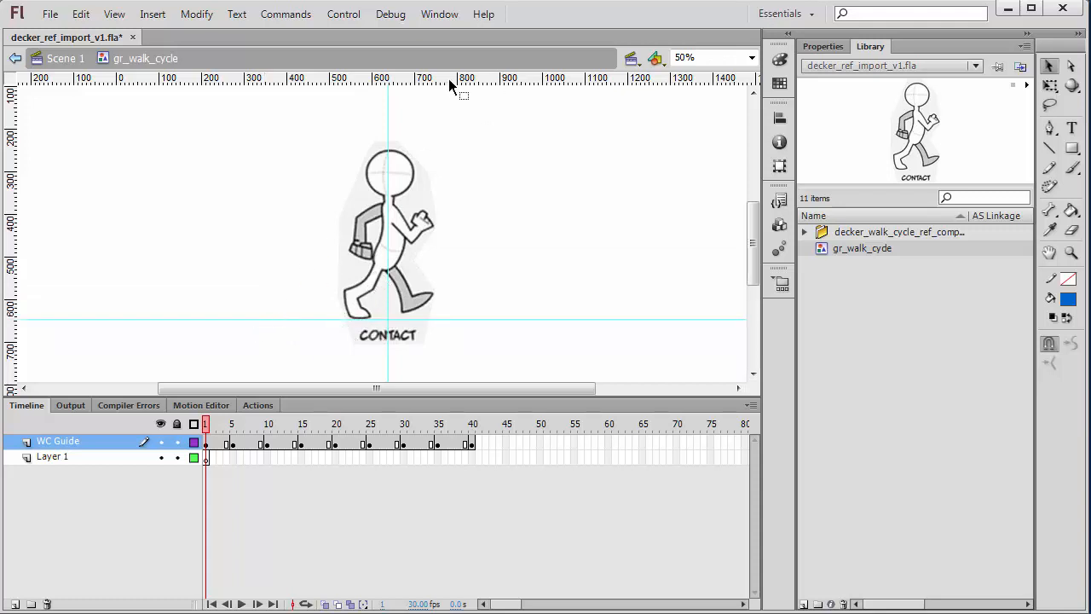
{"action": "left_click_drag", "start_coordinate": [443, 88], "coordinate": [458, 151]}
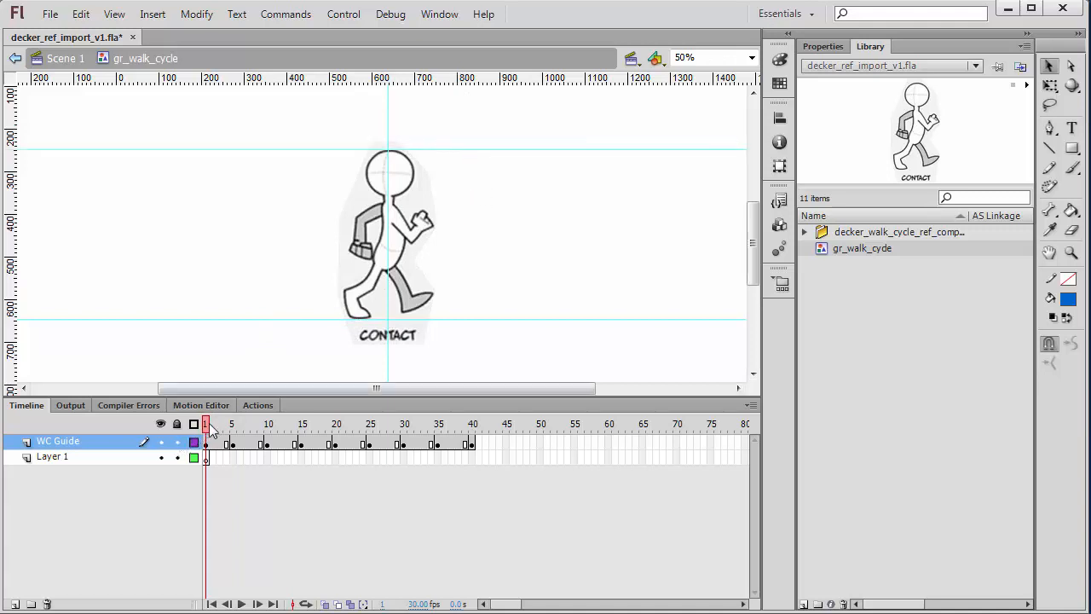
- Add horizontal guides at the head tops of the recoil pose at frame 5 and the high-point pose at frame 15, then return to frame 1
{"action": "left_click_drag", "start_coordinate": [205, 425], "coordinate": [233, 425]}
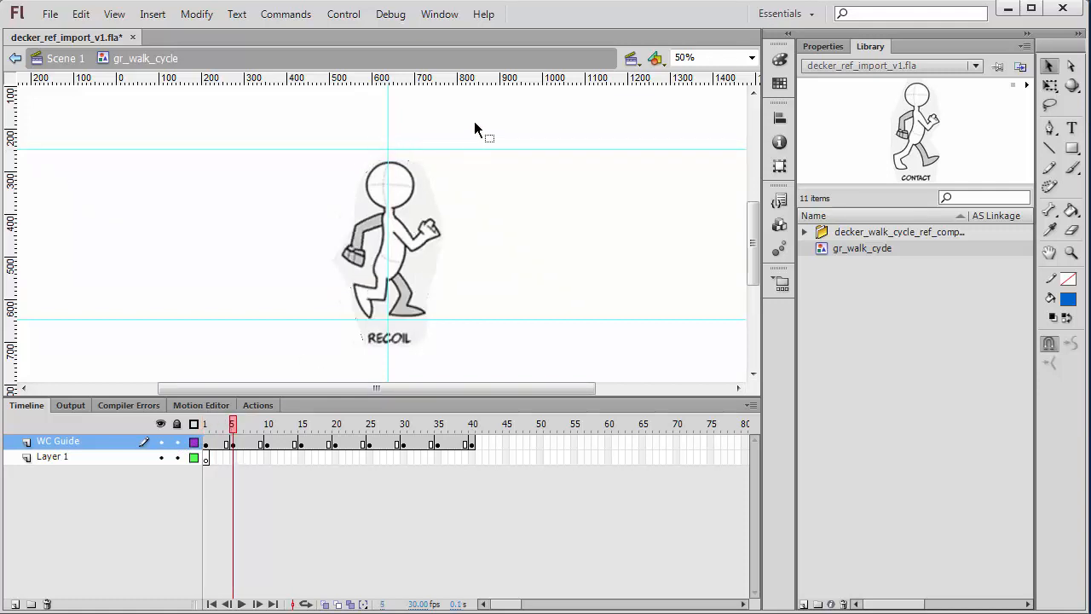
{"action": "left_click_drag", "start_coordinate": [447, 81], "coordinate": [448, 161]}
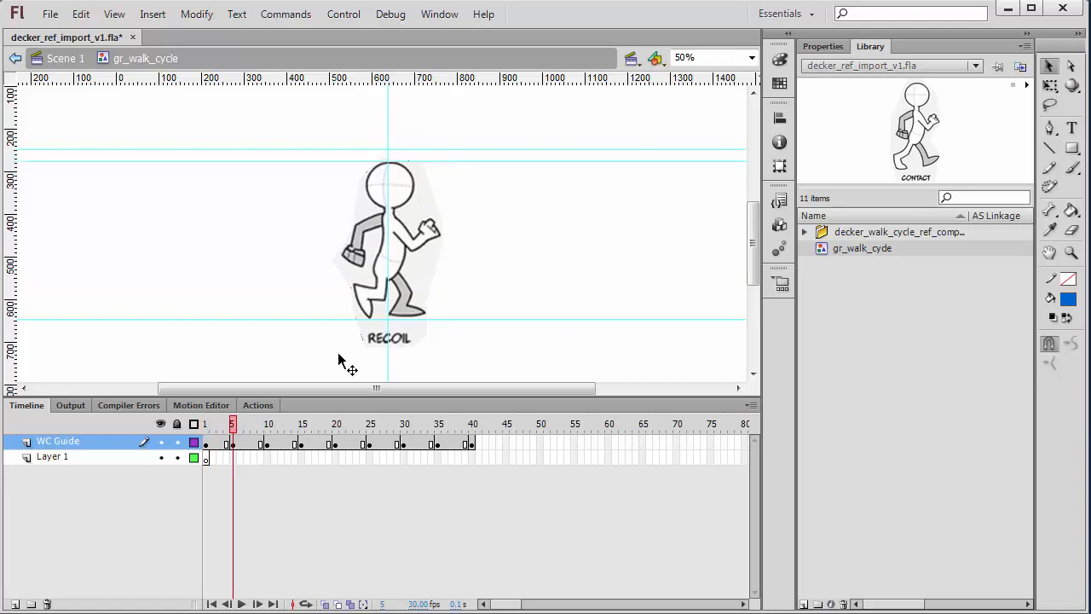
{"action": "left_click_drag", "start_coordinate": [232, 426], "coordinate": [301, 428]}
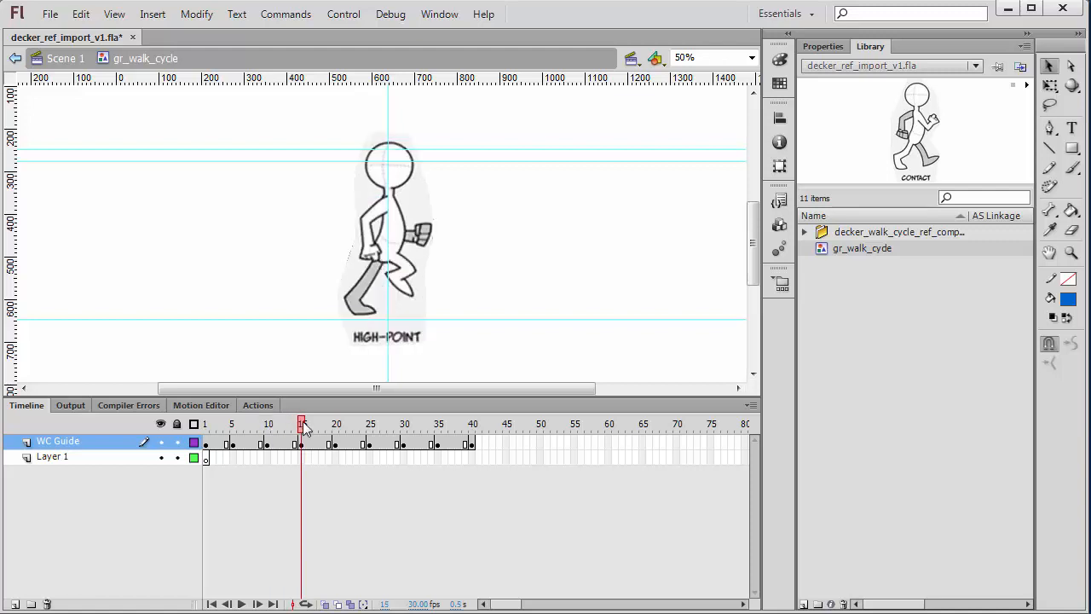
{"action": "left_click_drag", "start_coordinate": [419, 81], "coordinate": [428, 143]}
{"action": "mouse_move", "coordinate": [303, 428]}
{"action": "left_mouse_down"}
{"action": "mouse_move", "coordinate": [452, 431]}
{"action": "mouse_move", "coordinate": [114, 422]}
{"action": "mouse_move", "coordinate": [415, 432]}
{"action": "mouse_move", "coordinate": [203, 423]}
{"action": "left_mouse_up"}
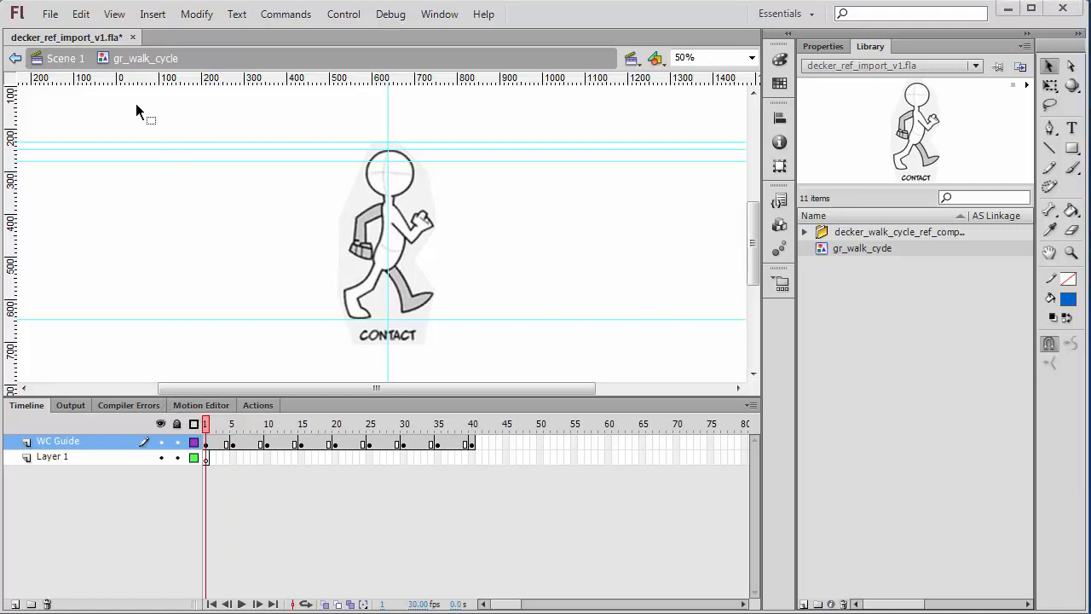
- Return to Scene 1, fit the stage in the window and place the gr_walk_cycle symbol near the stage's lower centre
{"action": "left_click", "coordinate": [64, 61]}
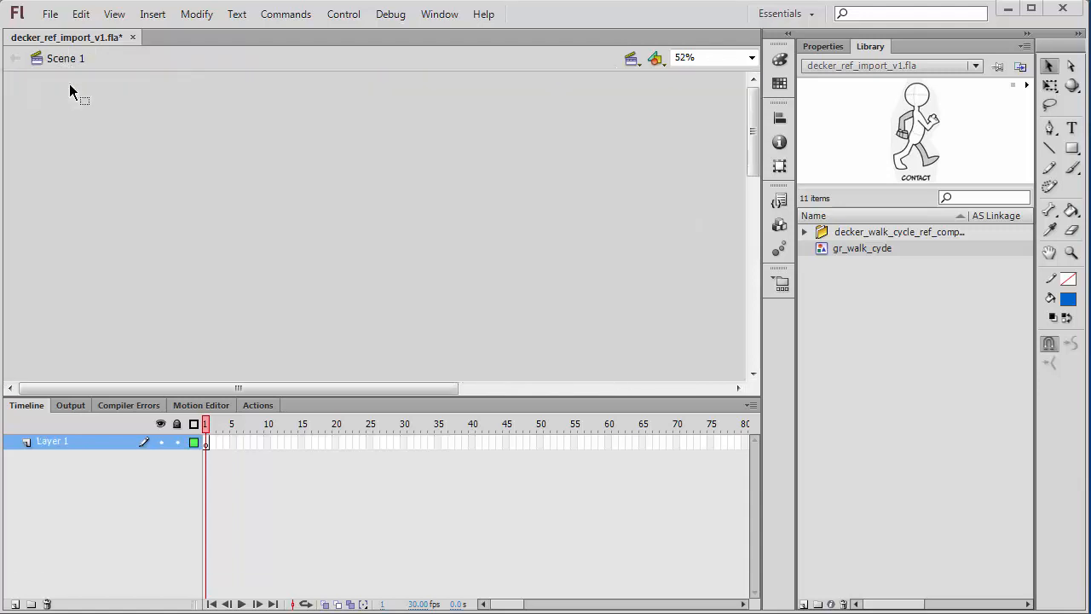
{"action": "left_click", "coordinate": [751, 58]}
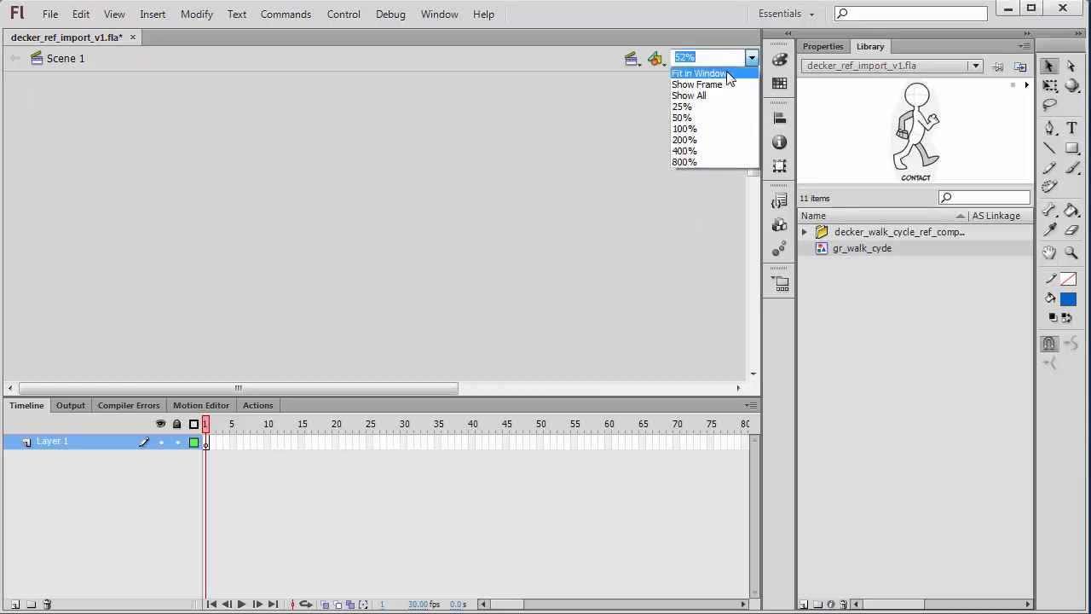
{"action": "left_click", "coordinate": [729, 75]}
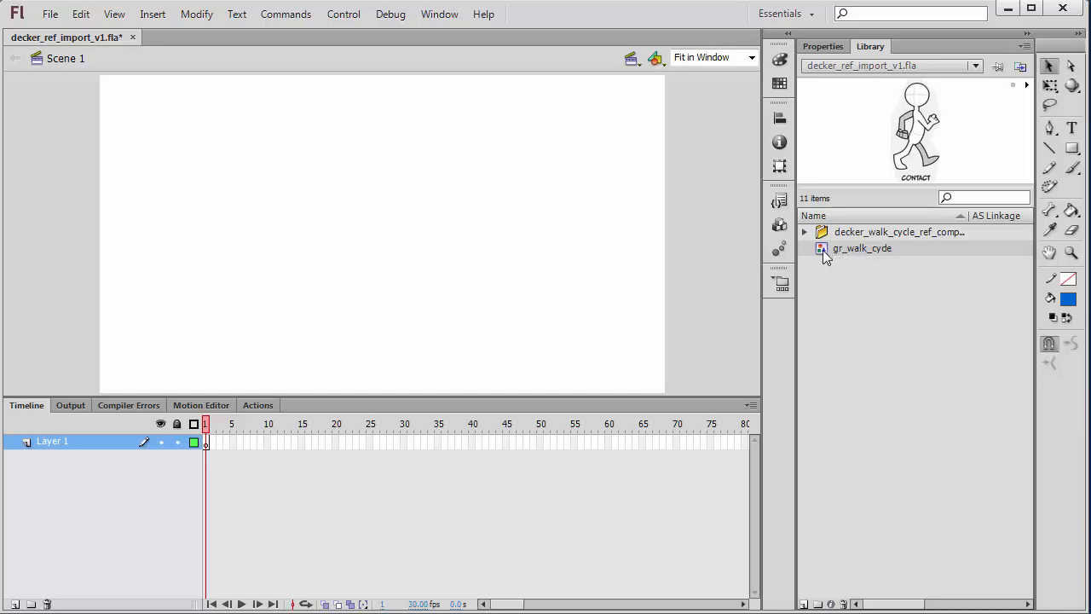
{"action": "left_click_drag", "start_coordinate": [825, 254], "coordinate": [384, 266]}
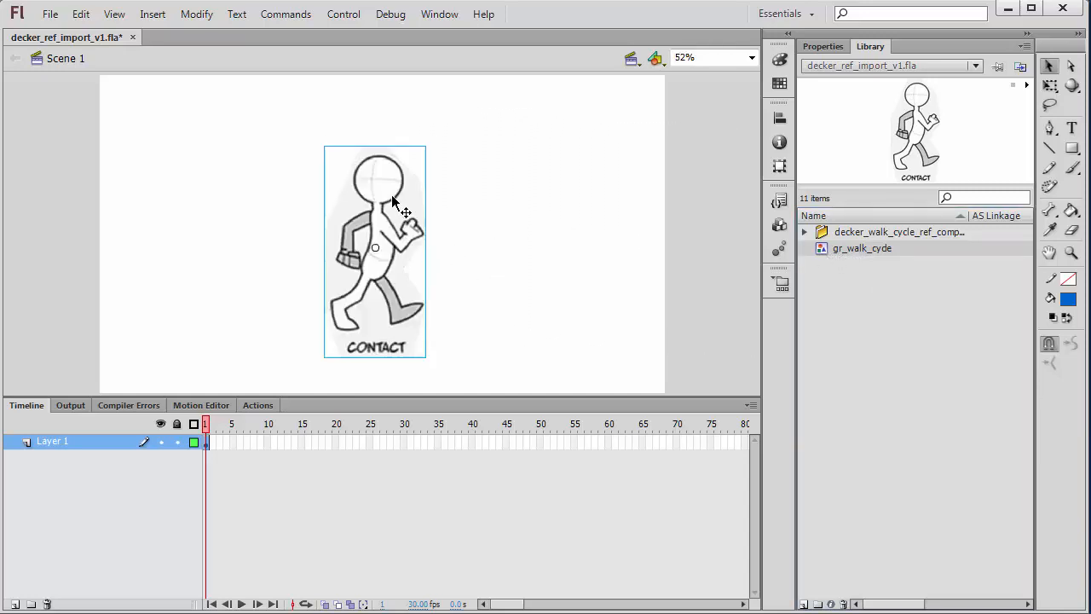
{"action": "left_click_drag", "start_coordinate": [393, 197], "coordinate": [393, 219]}
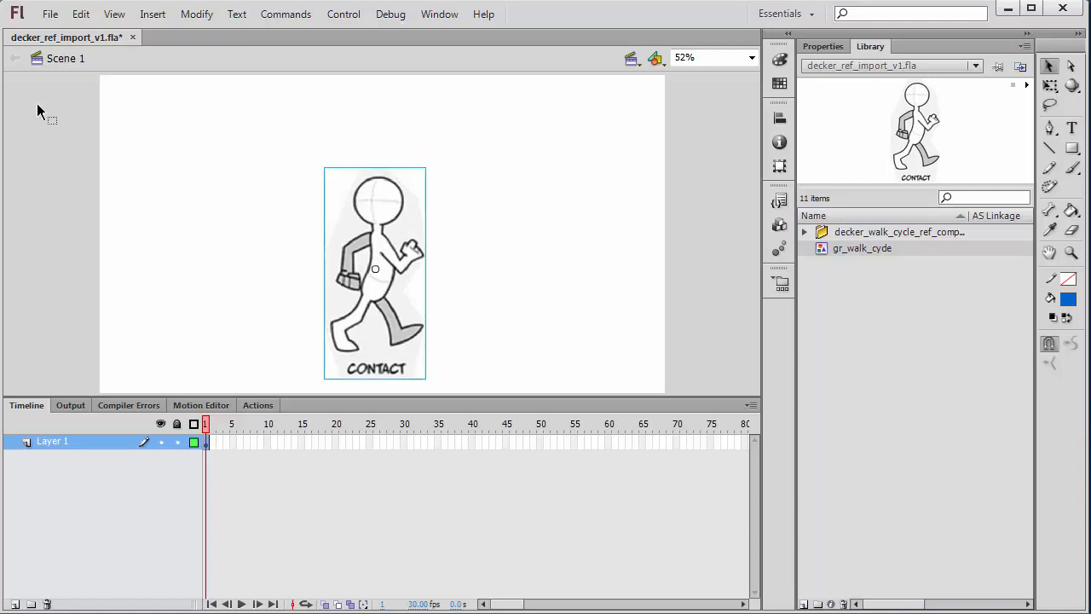
- Show the rulers in Scene 1, nudge the character, and place a vertical guide through its centre and a horizontal guide at its feet
{"action": "left_click", "coordinate": [114, 17]}
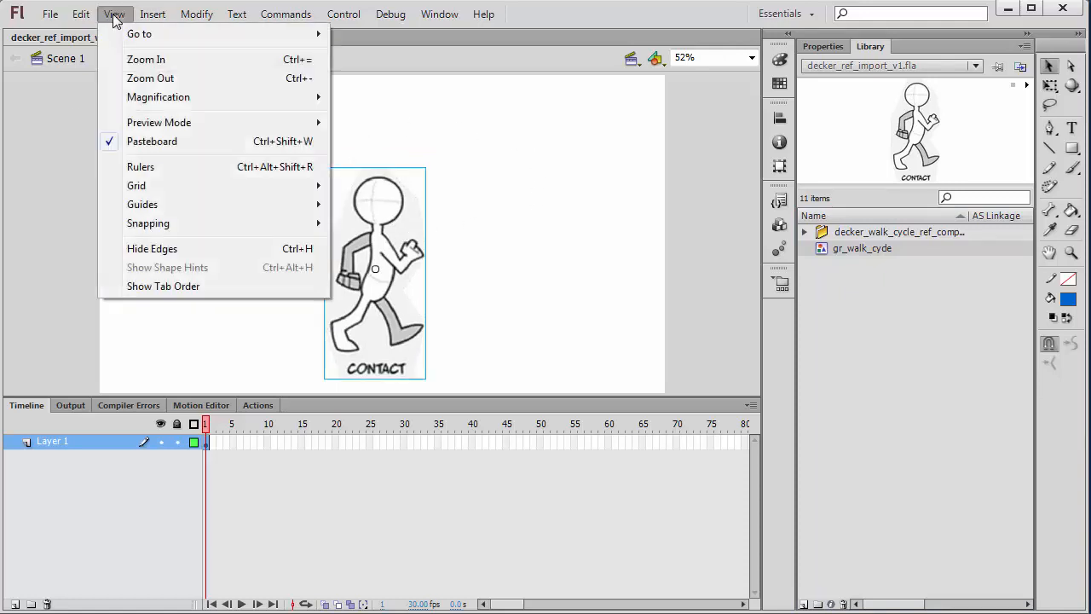
{"action": "left_click", "coordinate": [142, 167]}
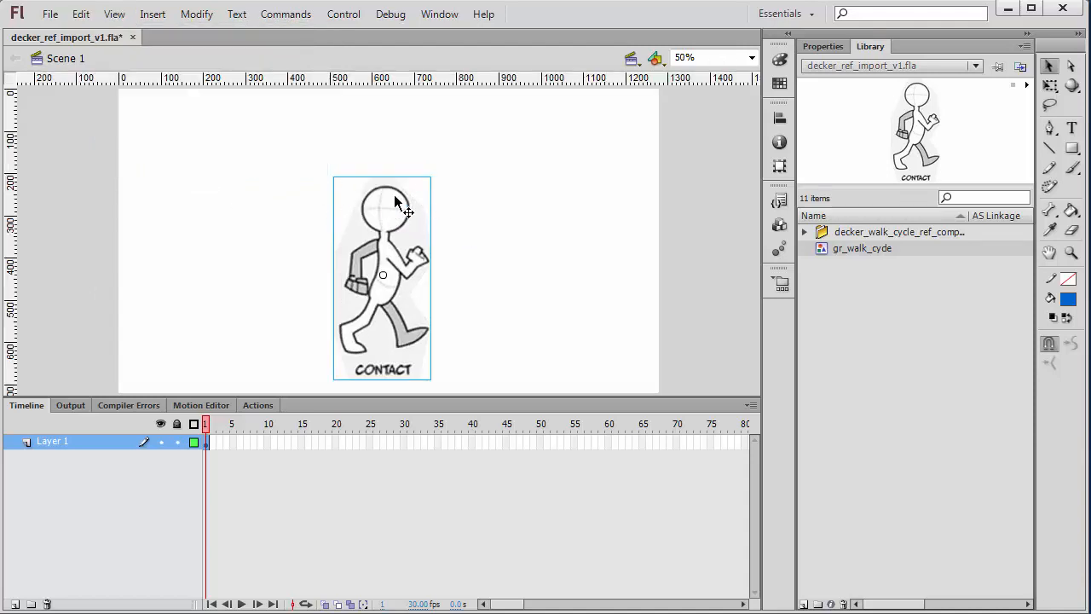
{"action": "left_click_drag", "start_coordinate": [394, 201], "coordinate": [389, 195]}
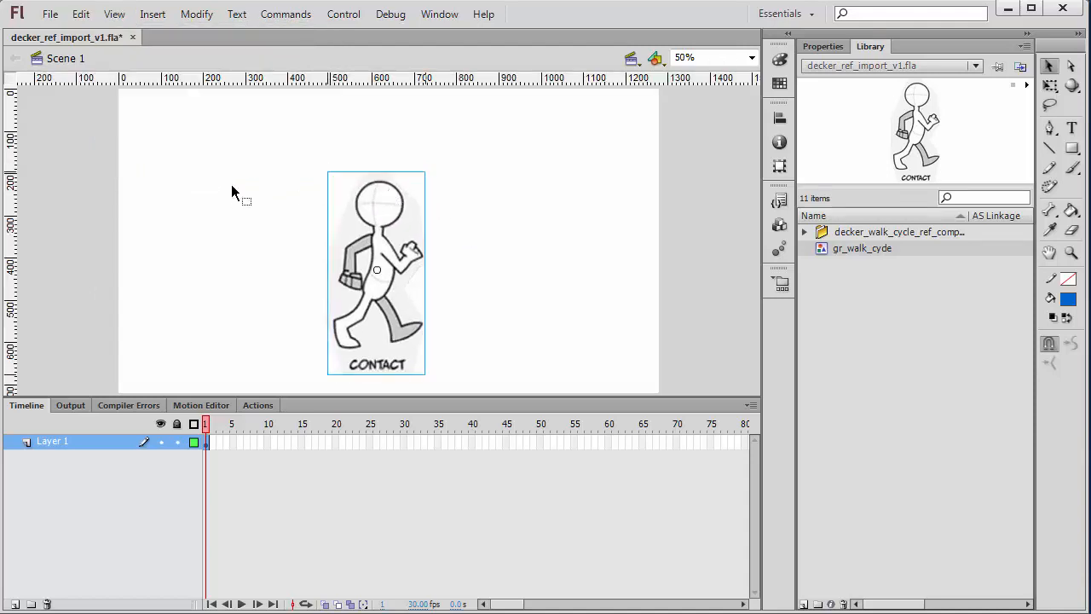
{"action": "left_click_drag", "start_coordinate": [11, 179], "coordinate": [377, 165]}
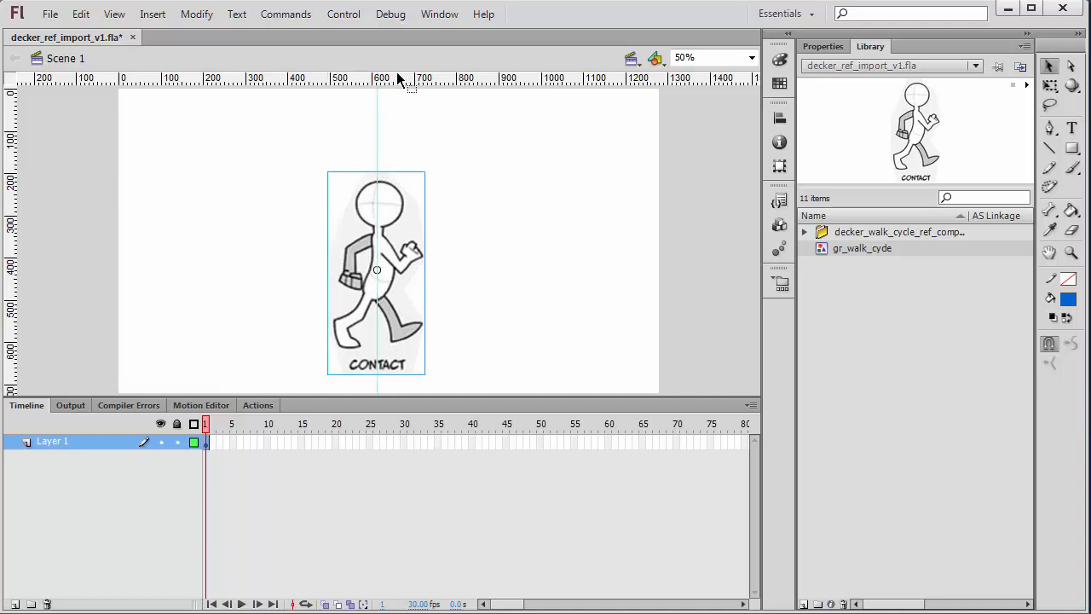
{"action": "left_click_drag", "start_coordinate": [402, 80], "coordinate": [458, 349]}
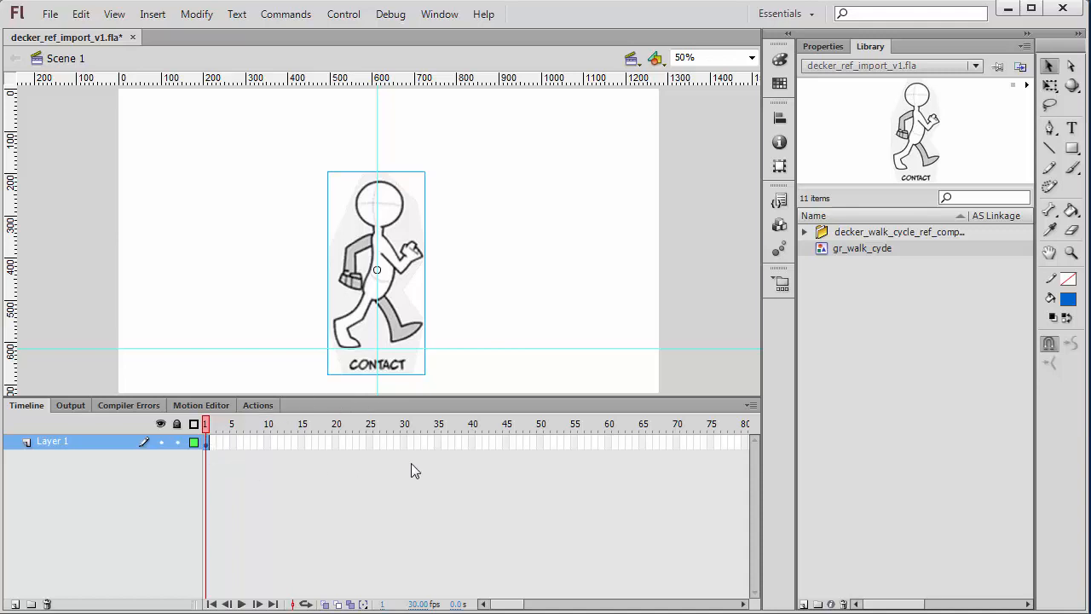
- Extend Layer 1 in Scene 1 to frame 40 by inserting a frame
{"action": "left_click", "coordinate": [471, 440]}
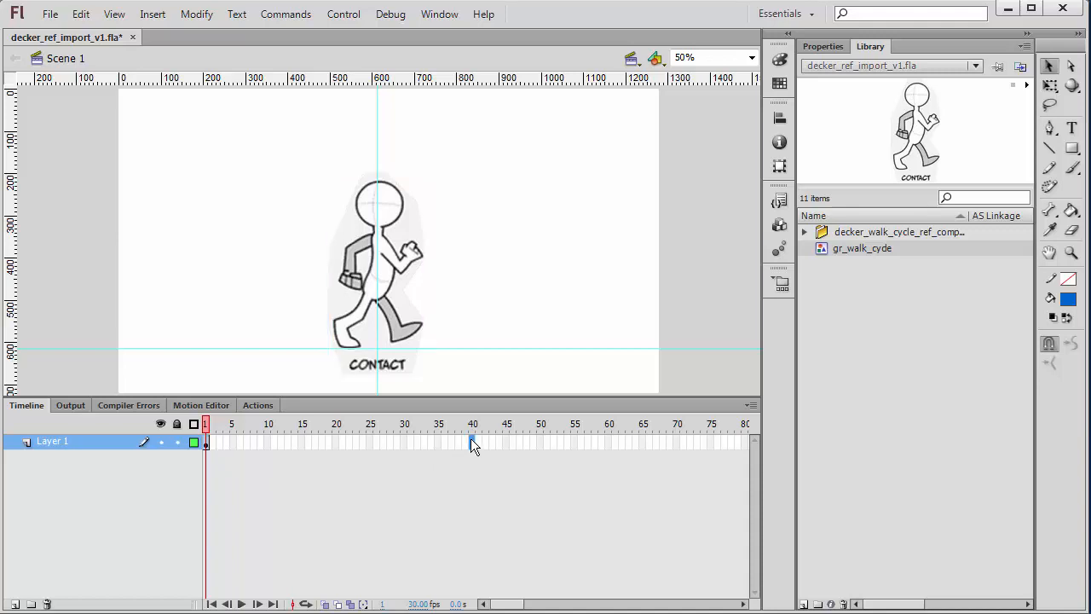
{"action": "right_click", "coordinate": [471, 438]}
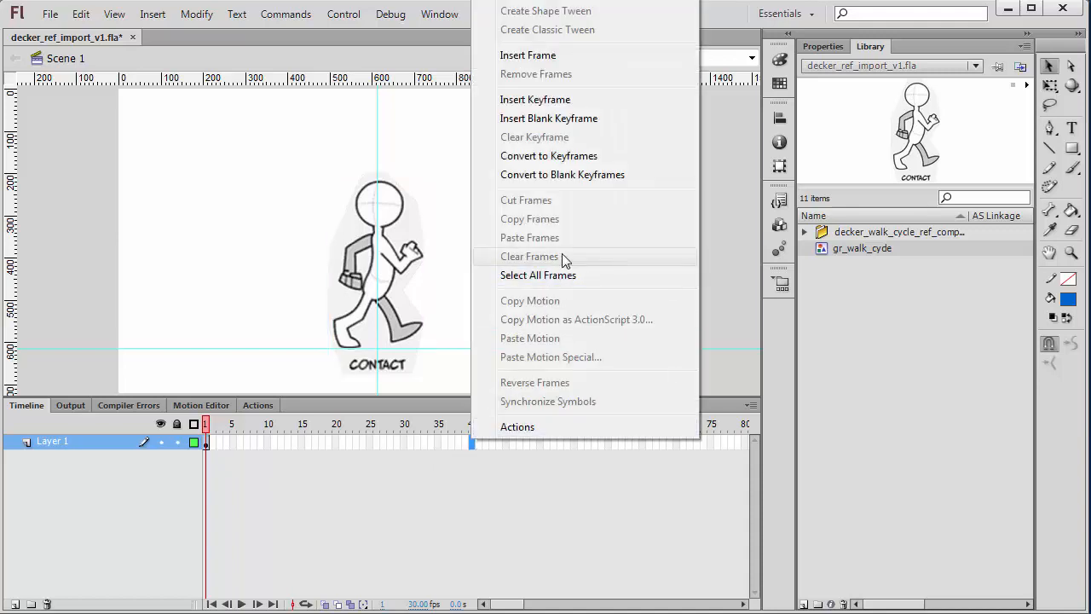
{"action": "left_click", "coordinate": [567, 55]}
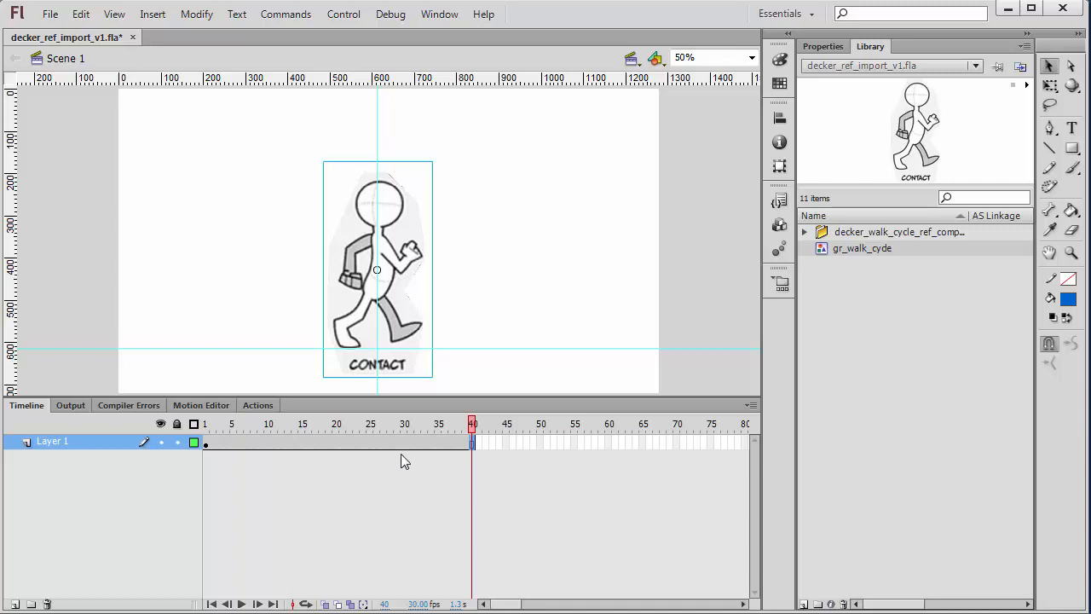
- Rewind to frame 1, test the movie to preview the walk cycle, and close the preview
{"action": "left_click_drag", "start_coordinate": [474, 425], "coordinate": [205, 425]}
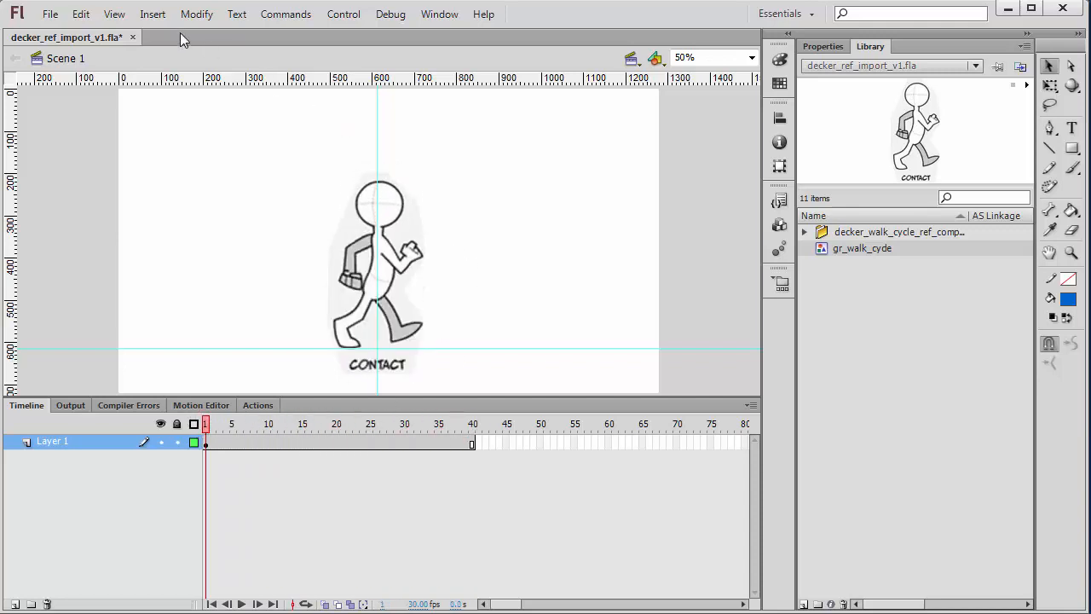
{"action": "left_click", "coordinate": [282, 19]}
{"action": "mouse_move", "coordinate": [344, 21]}
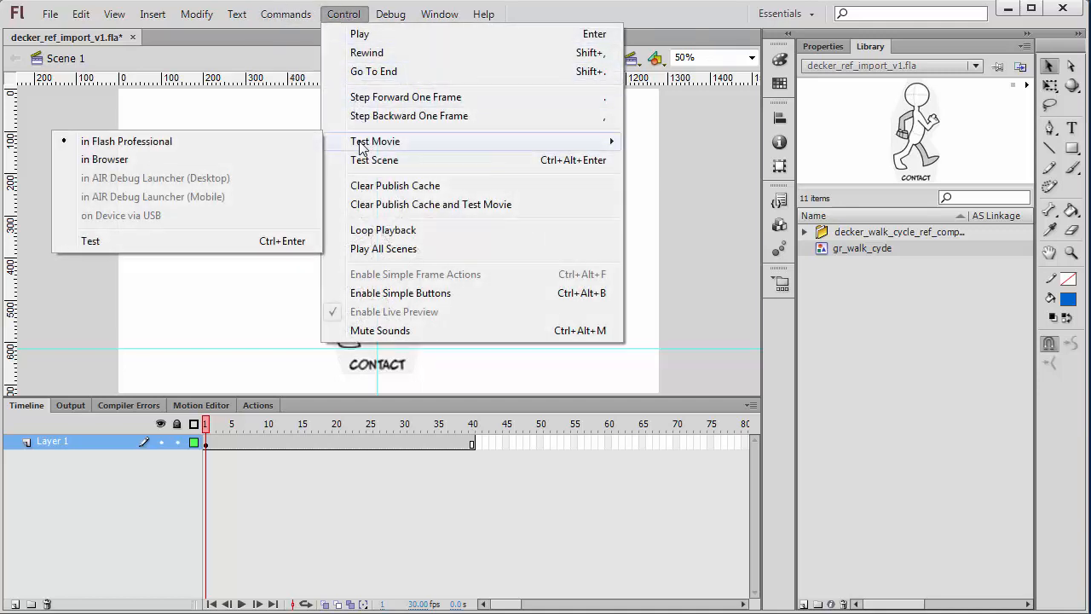
{"action": "left_click", "coordinate": [167, 249]}
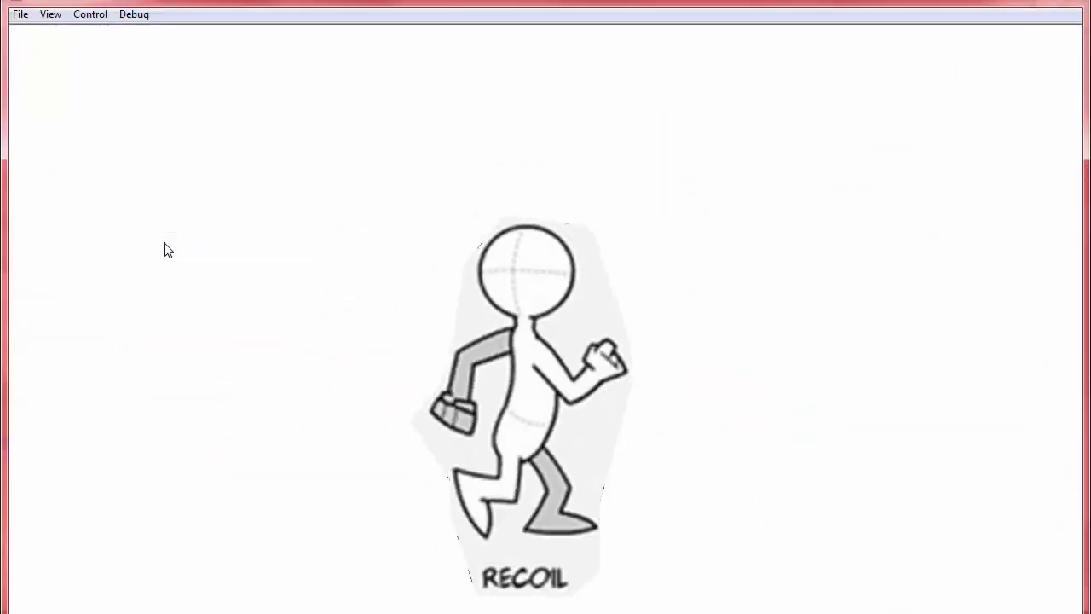
{"action": "left_click", "coordinate": [1066, 5]}
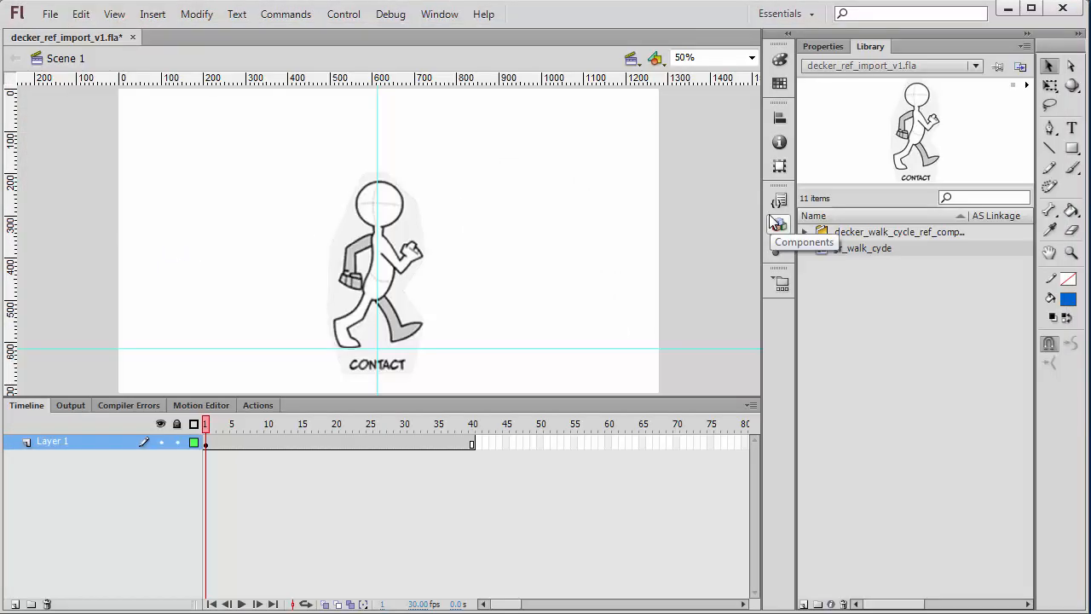